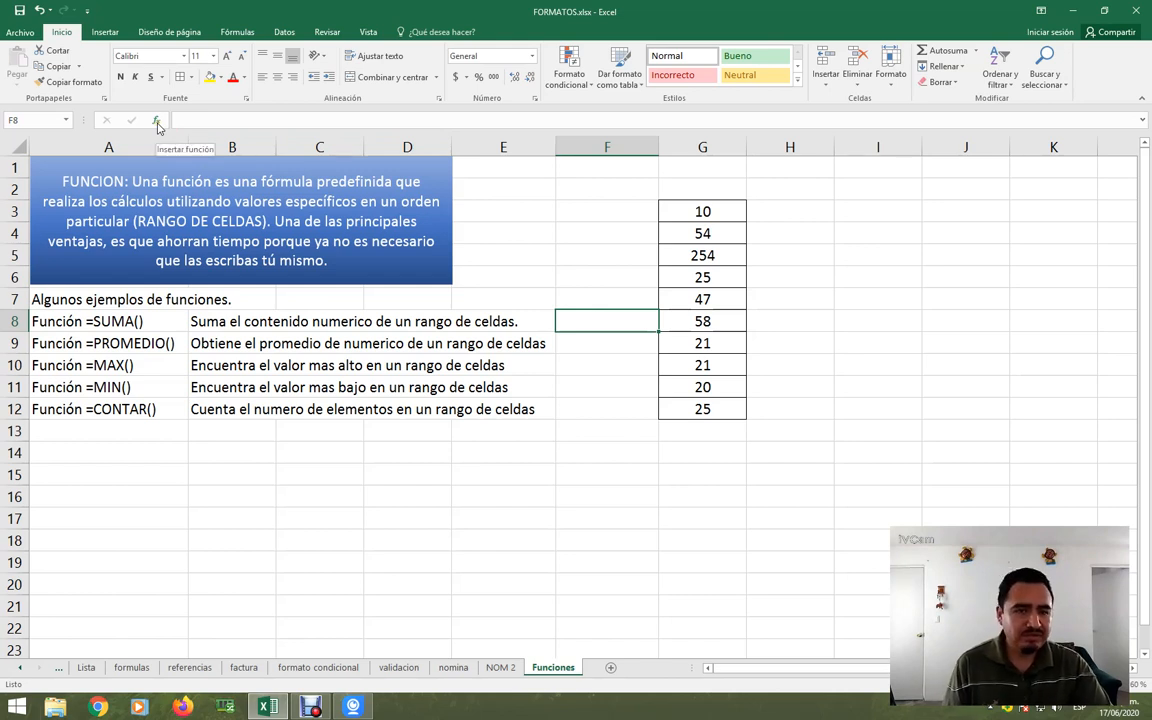
left_click(588, 365)
left_click(587, 300)
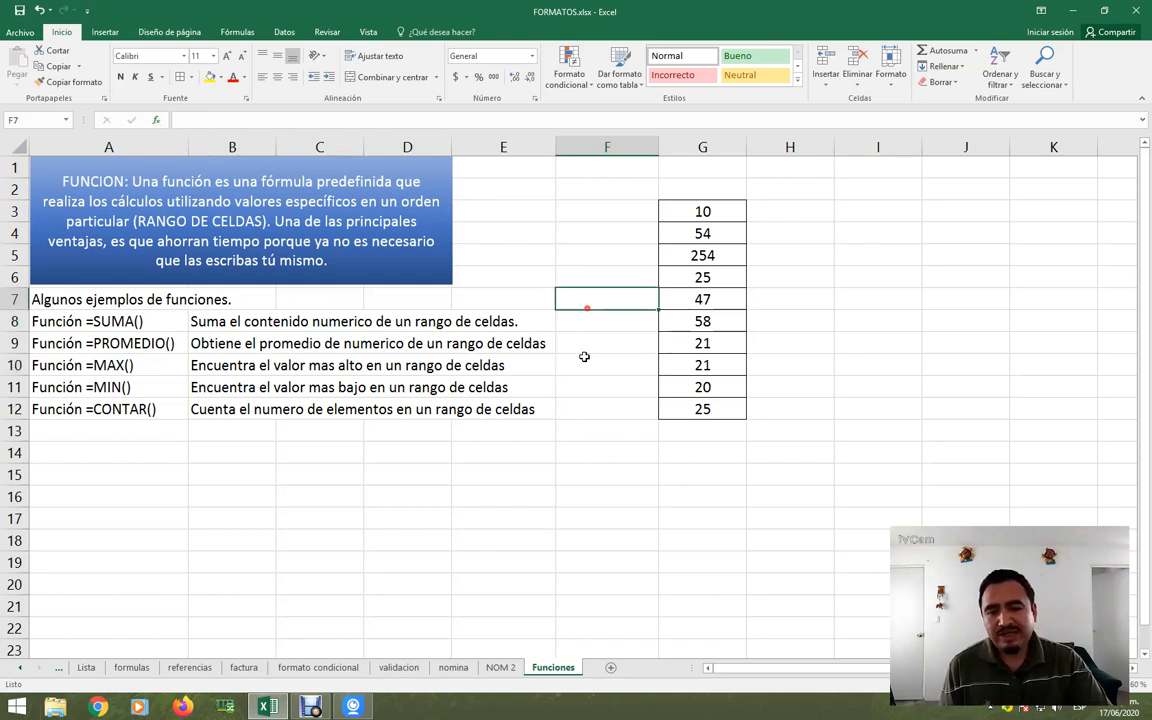
left_click(582, 405)
left_click(588, 325)
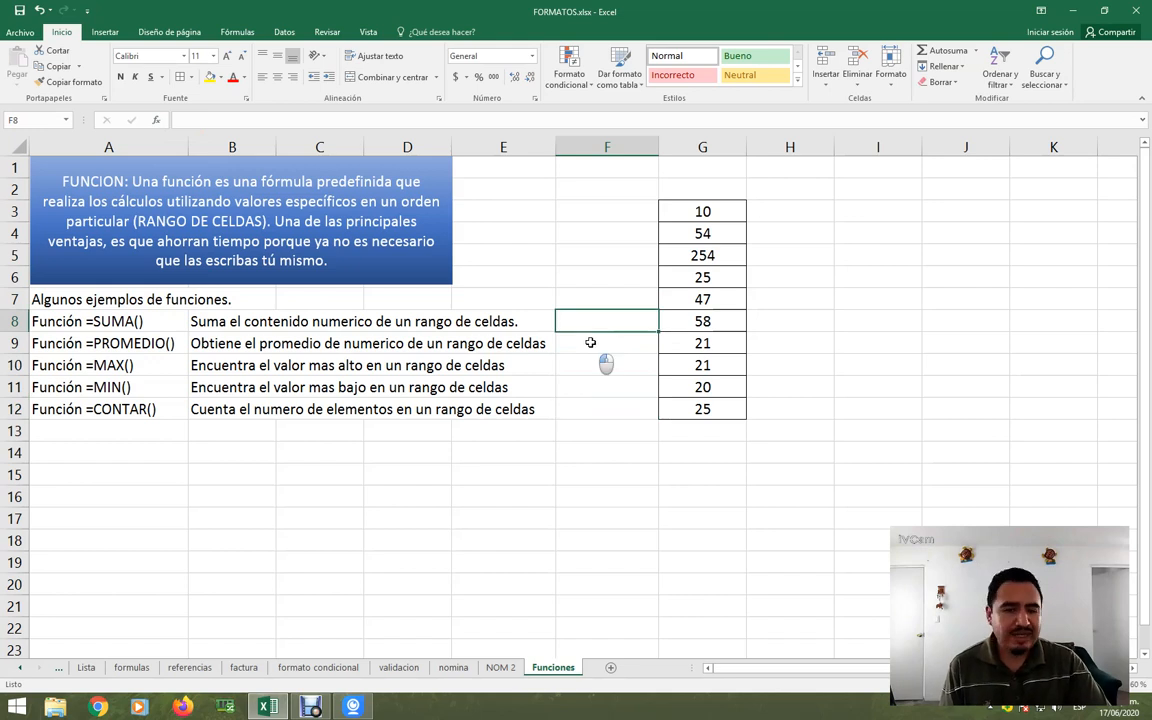
left_click(591, 340)
left_click(591, 325)
left_click(587, 365)
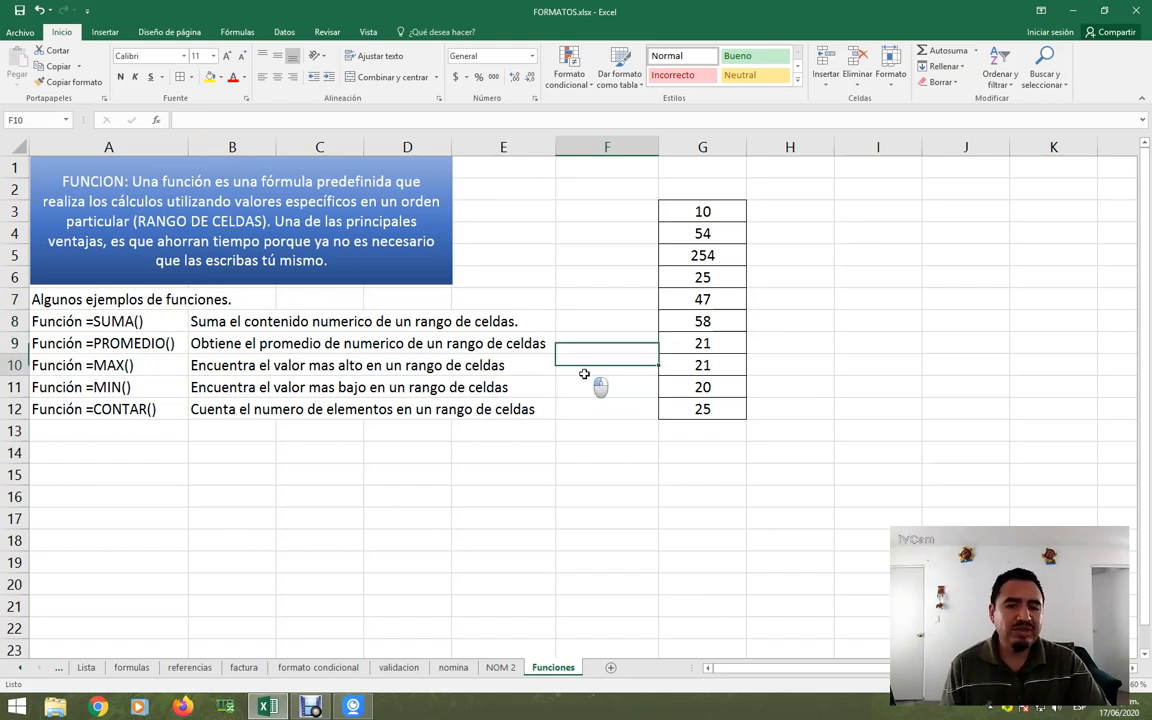
left_click(585, 318)
left_click(380, 320)
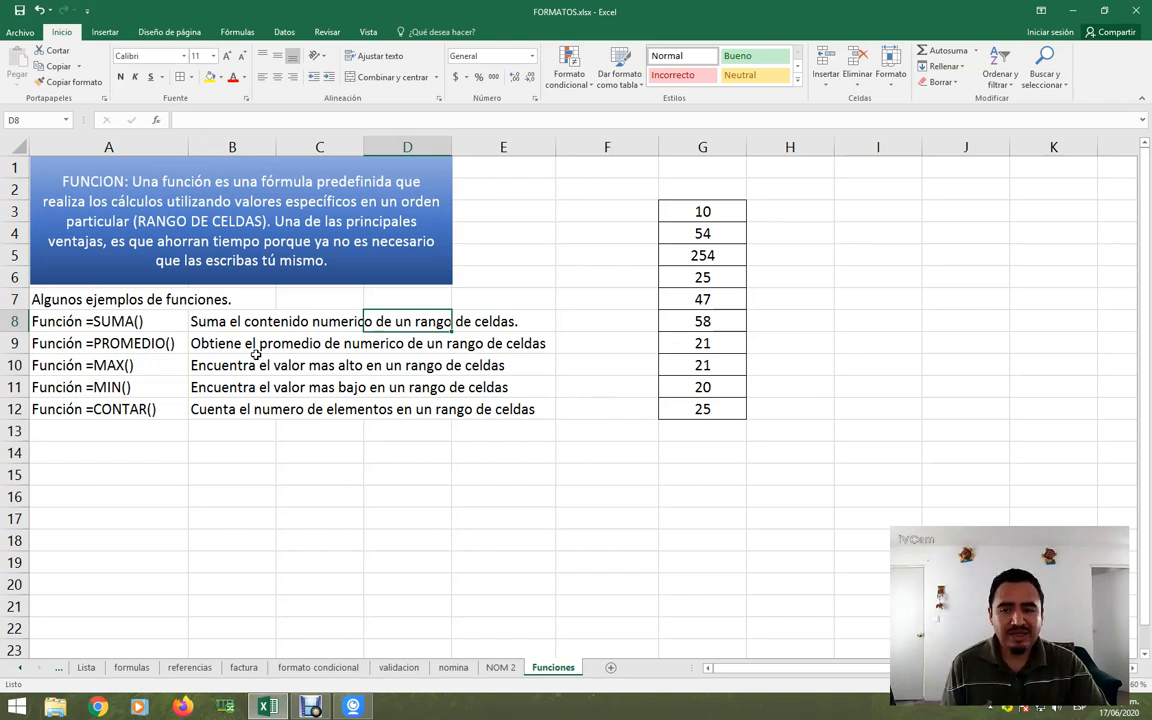
Open Insert Function for cell F8 and read the descriptions of recently used functions such as SI, MAX, PAGO, PROMEDIO and SUMA
left_click(586, 324)
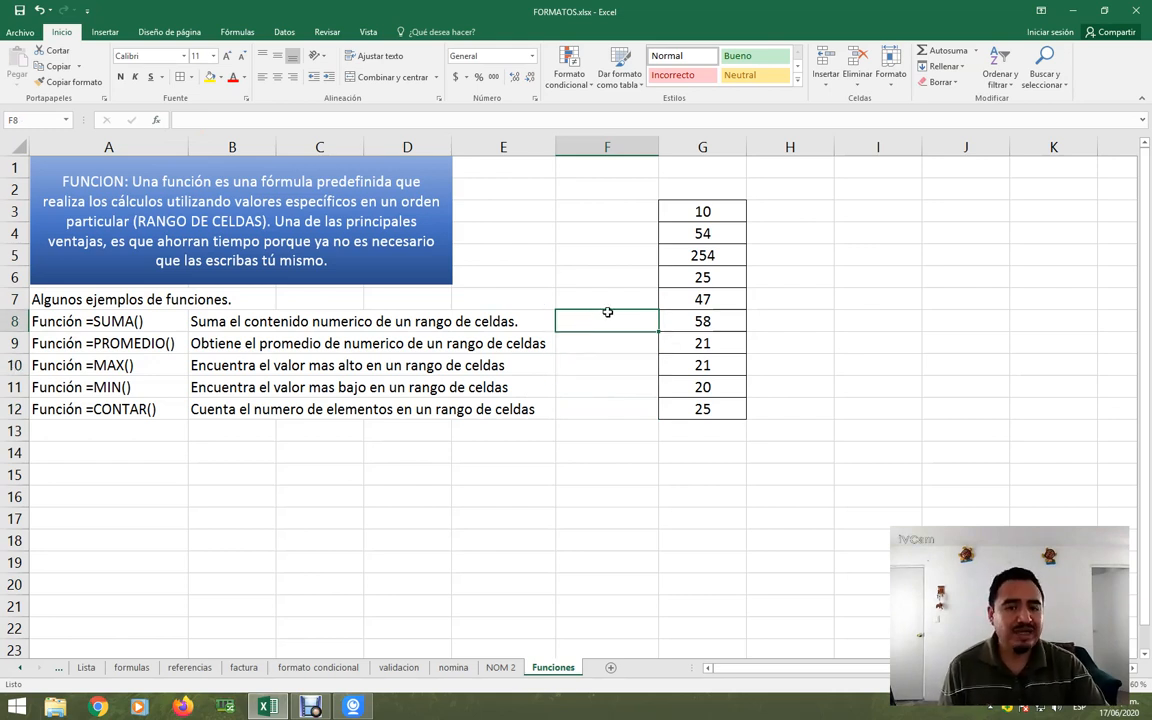
left_click(156, 122)
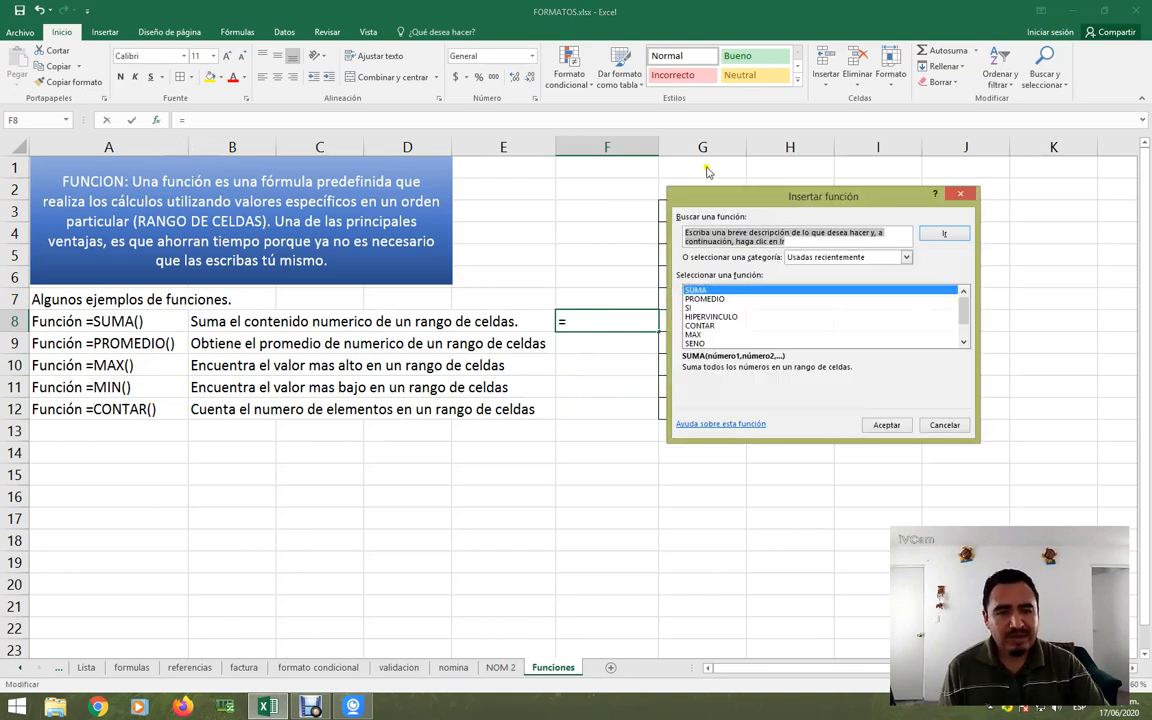
left_click_drag(758, 196, 425, 154)
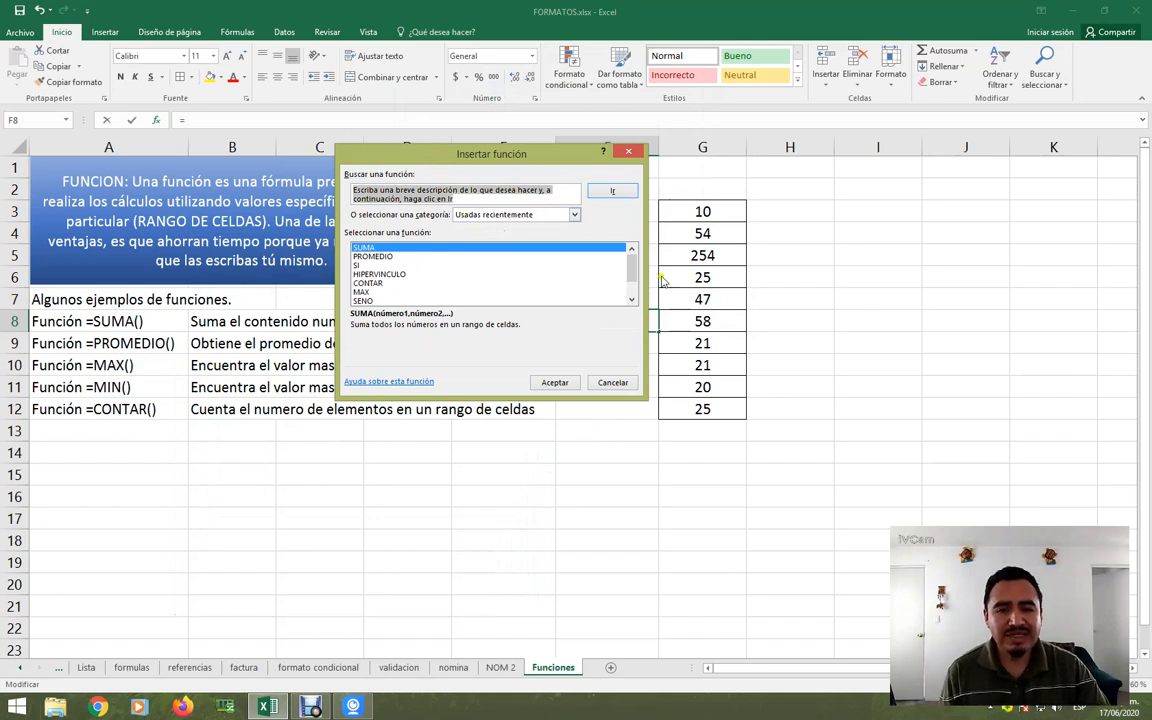
scroll(633, 288, "down", 1)
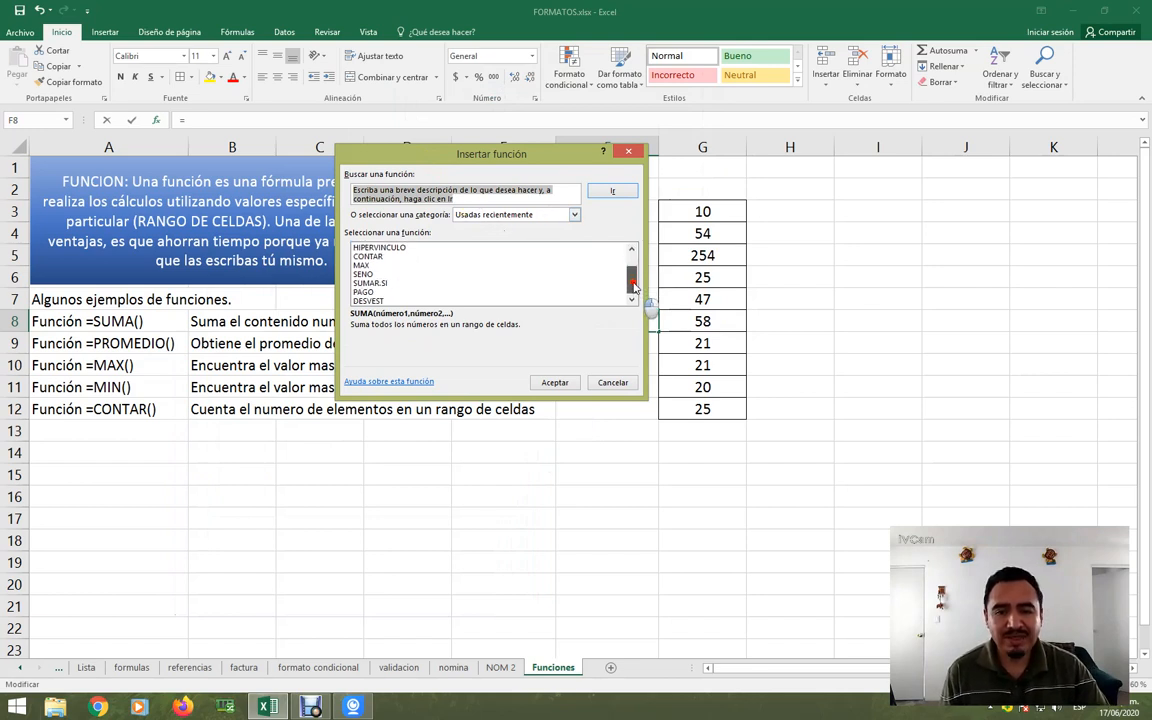
scroll(633, 288, "up", 1)
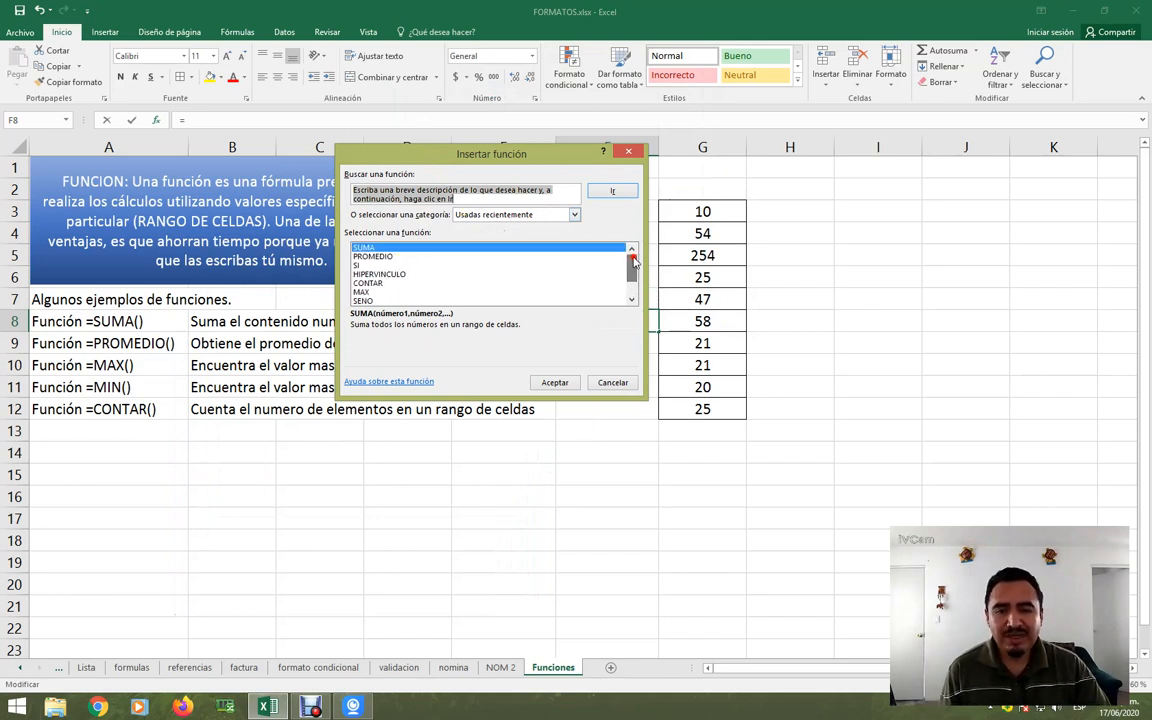
left_click(380, 257)
left_click(370, 265)
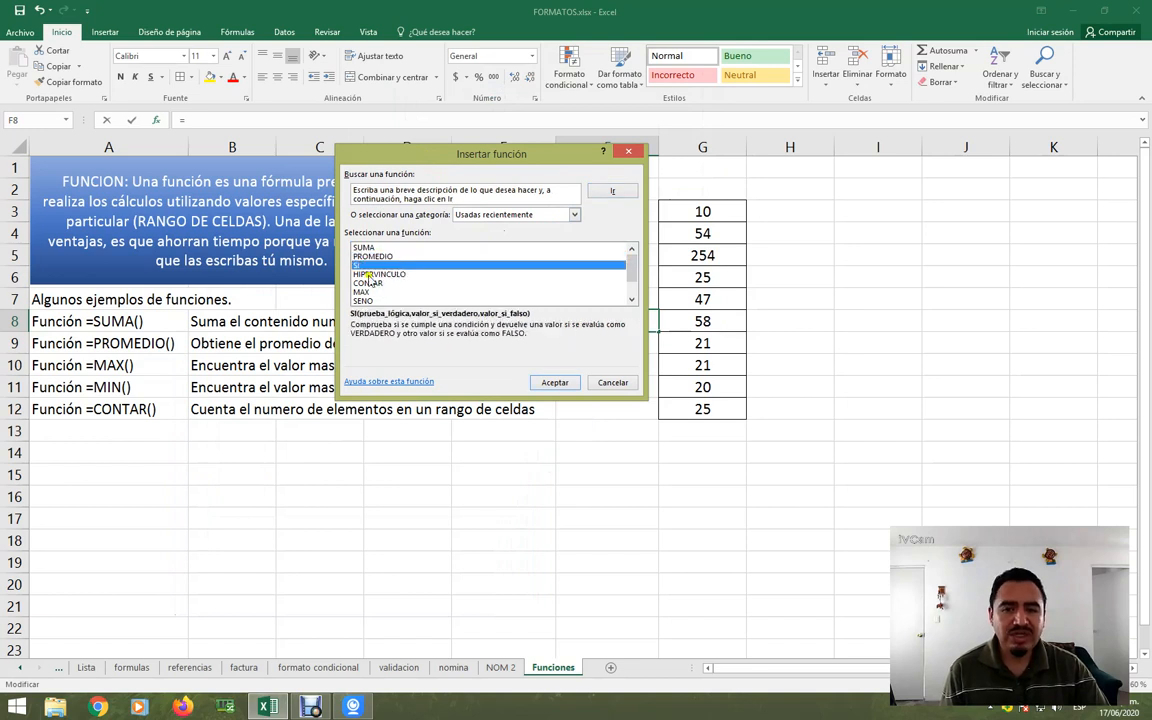
left_click(368, 275)
left_click(366, 291)
scroll(369, 292, "down", 1)
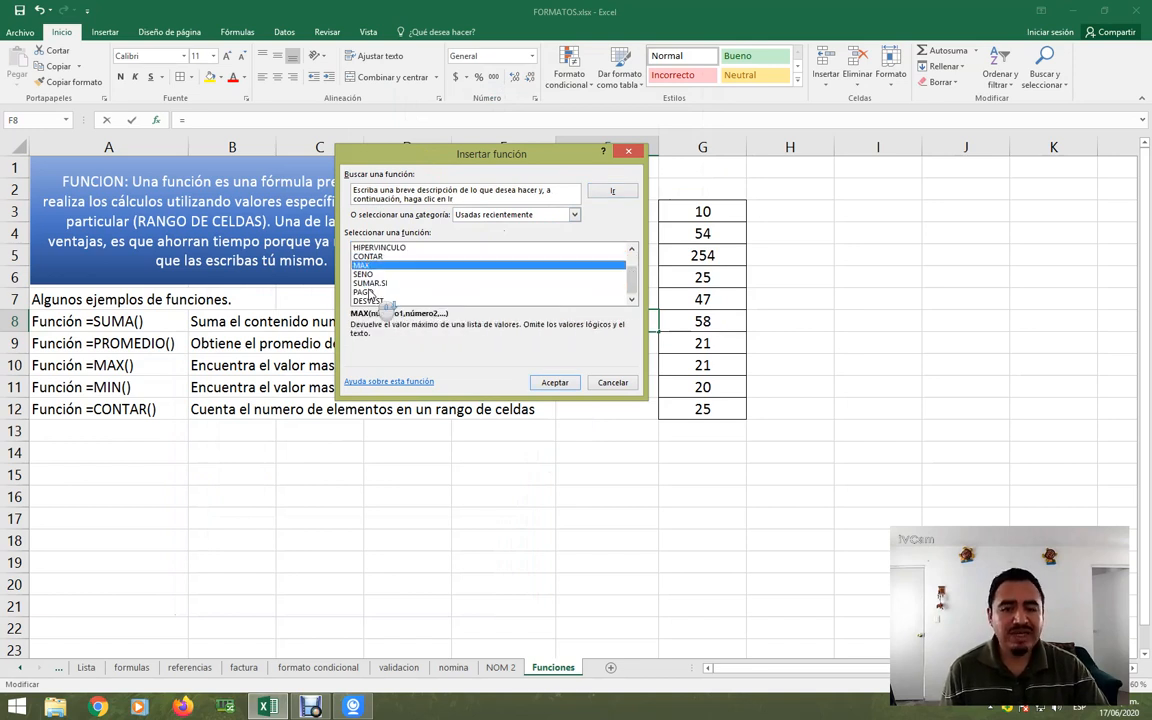
left_click(369, 291)
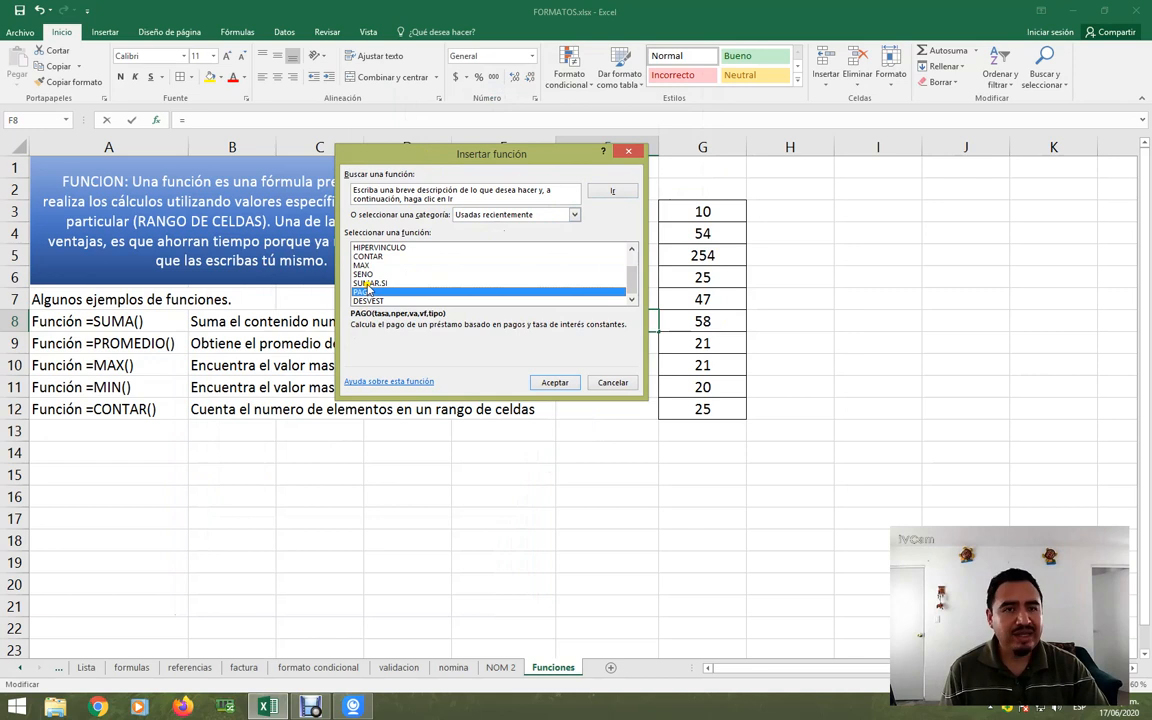
left_click(369, 283)
left_click(366, 265)
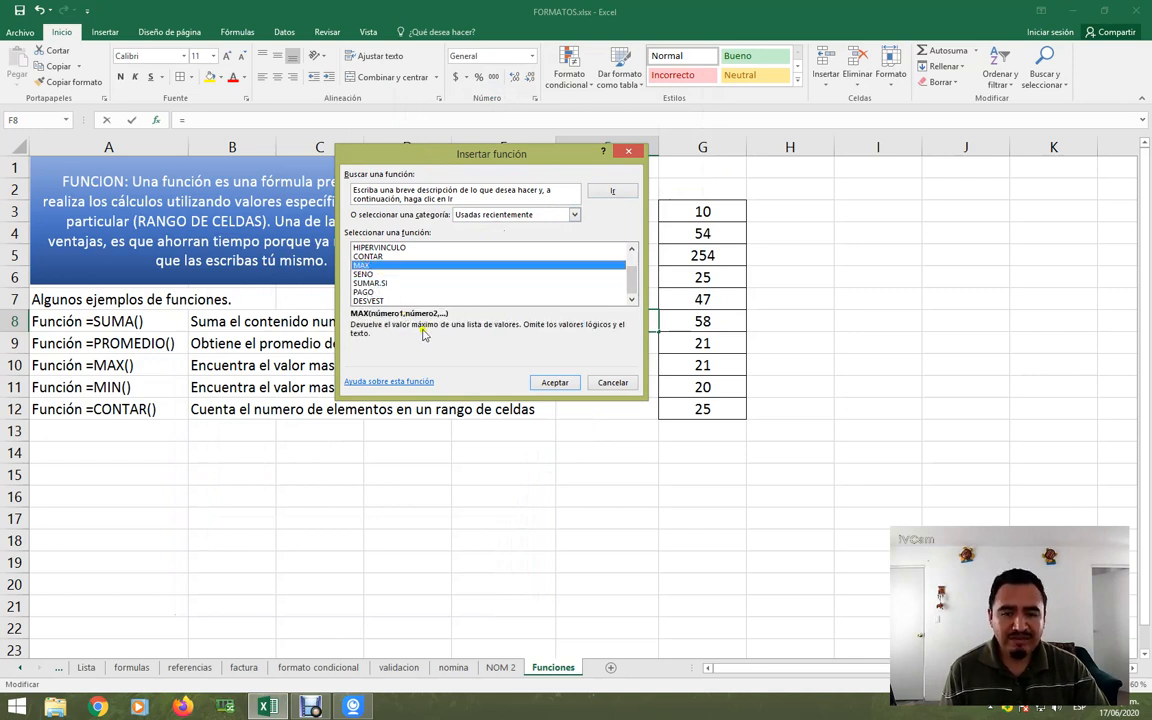
left_click(367, 256)
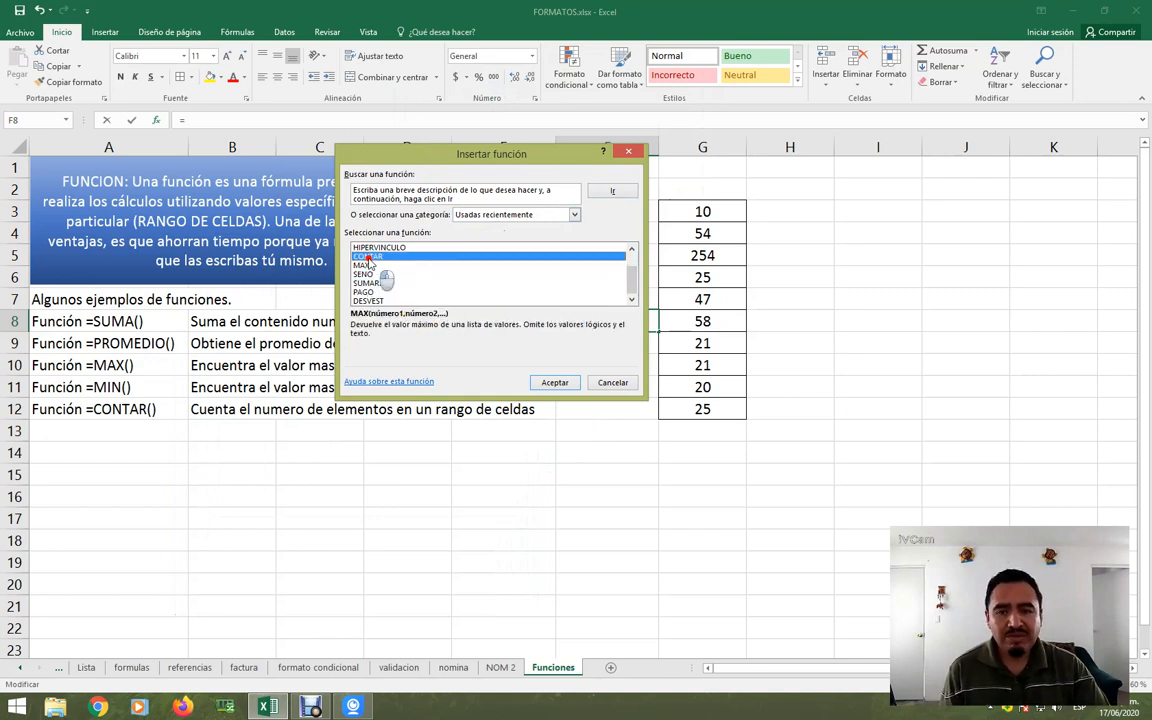
scroll(375, 265, "up", 1)
left_click(373, 257)
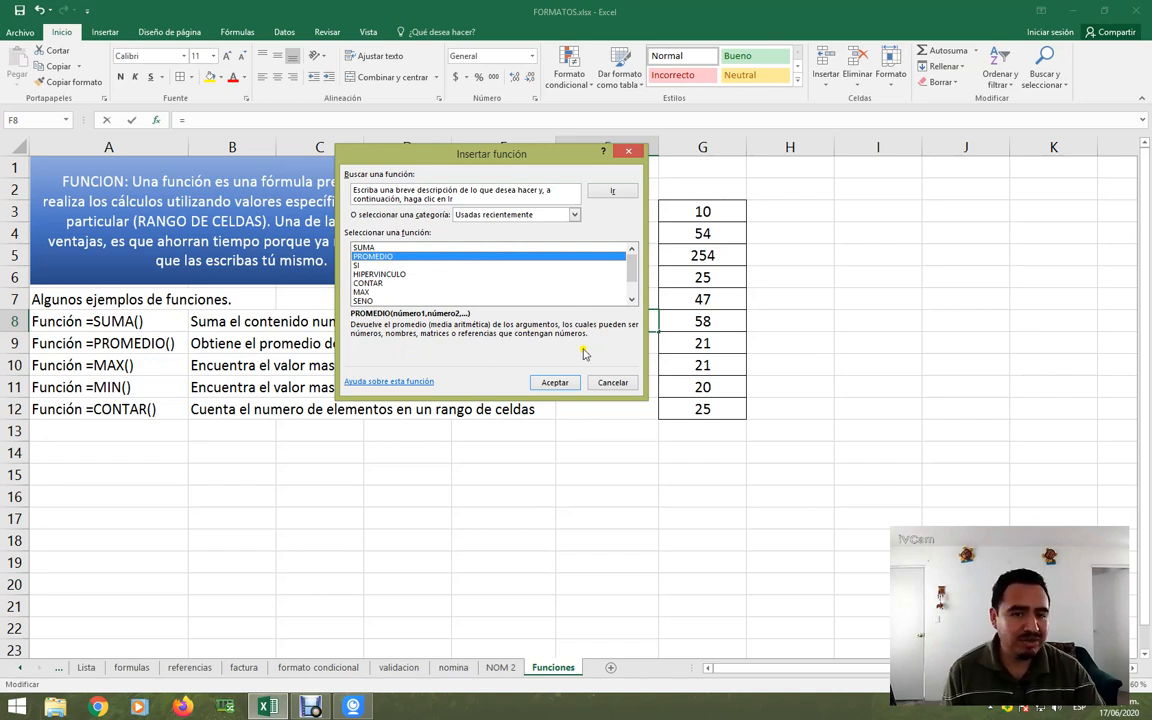
left_click(366, 247)
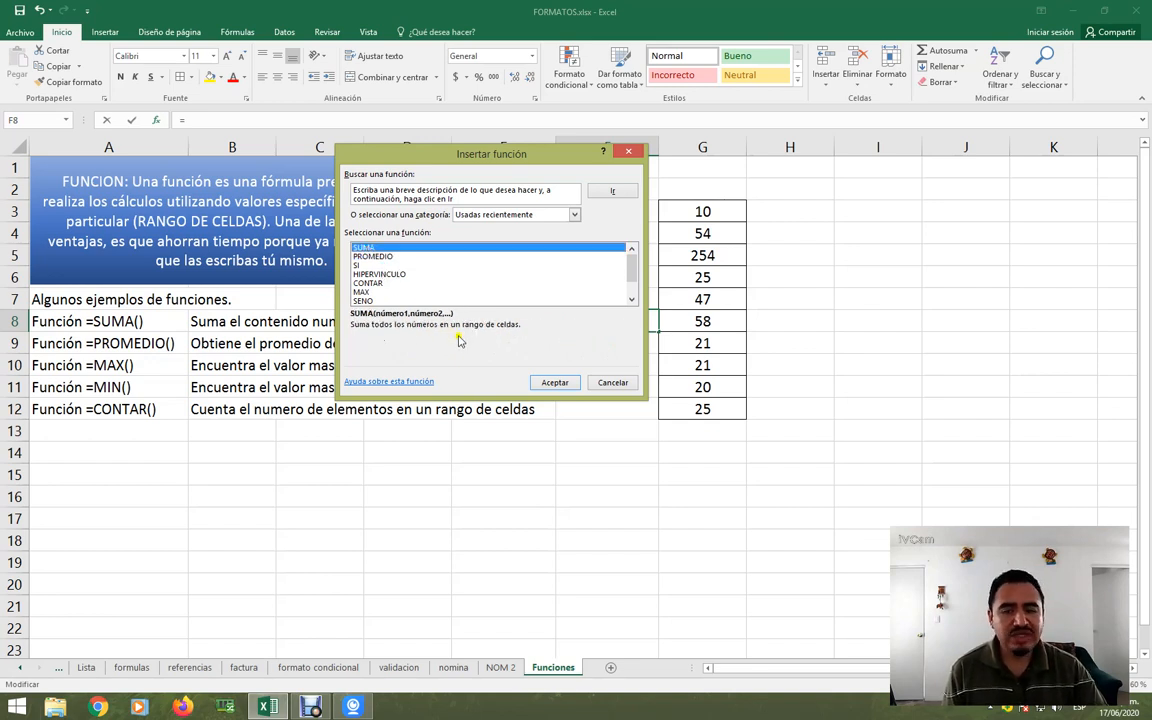
Browse the function categories, read the BUSCARV description under Búsqueda y referencia, and return to Usadas recientemente
left_click(575, 215)
scroll(576, 258, "down", 1)
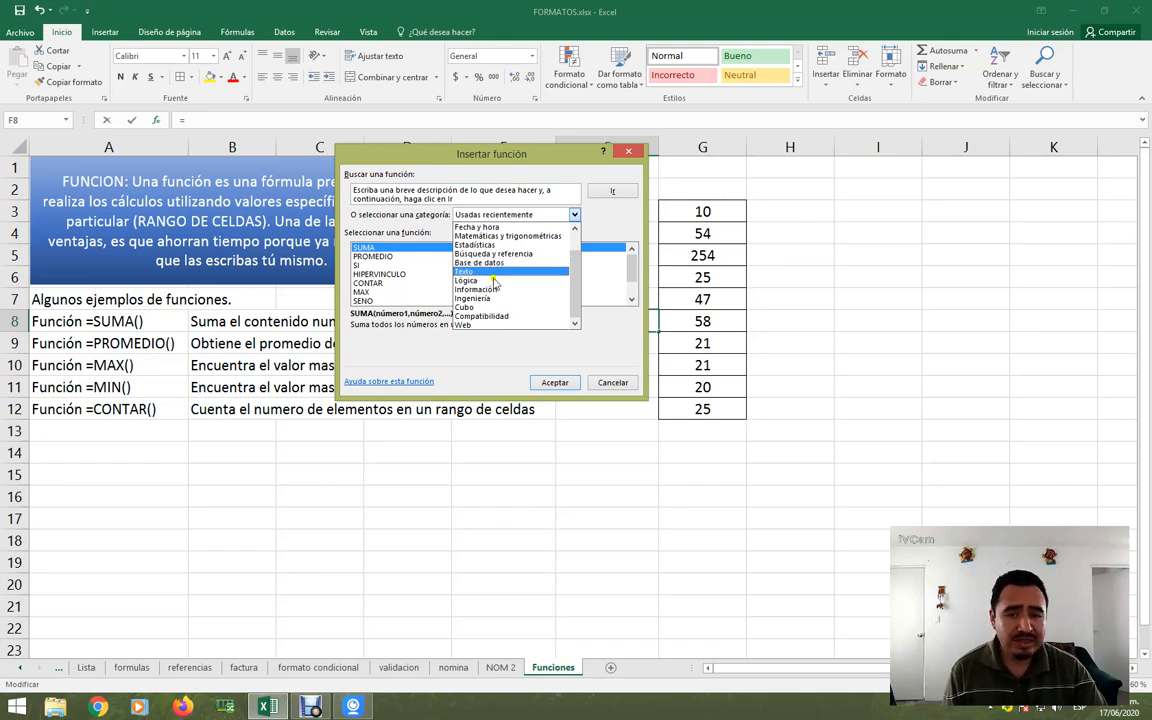
scroll(484, 270, "up", 1)
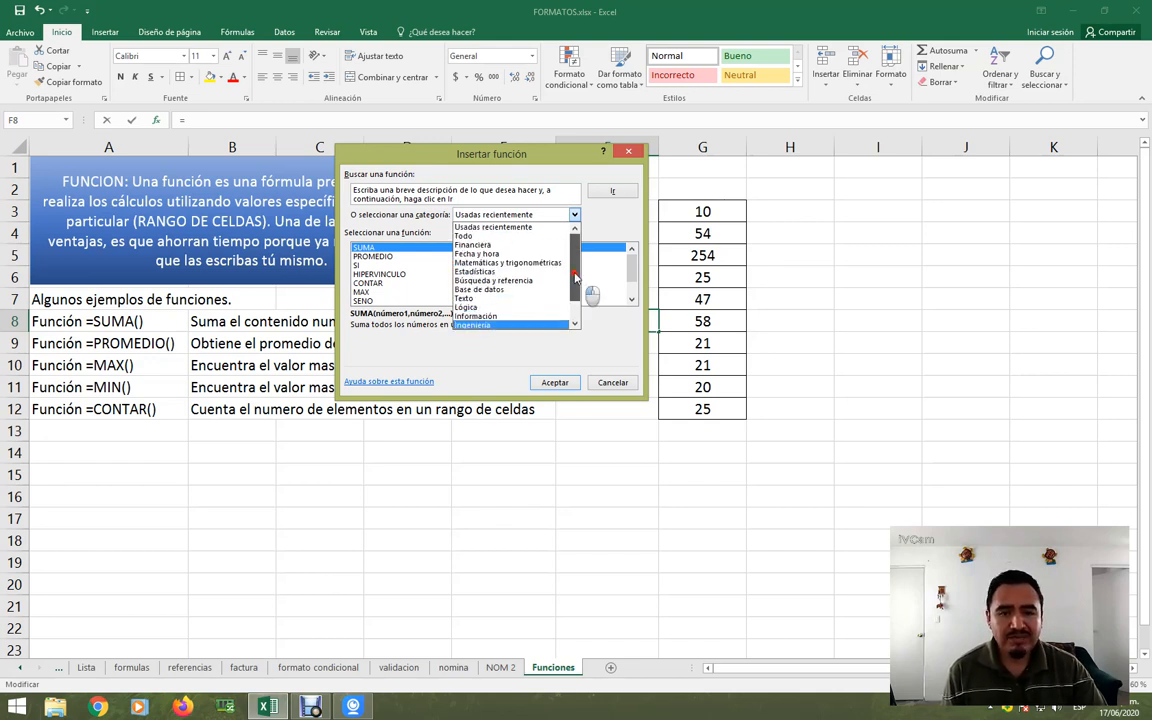
left_click(478, 281)
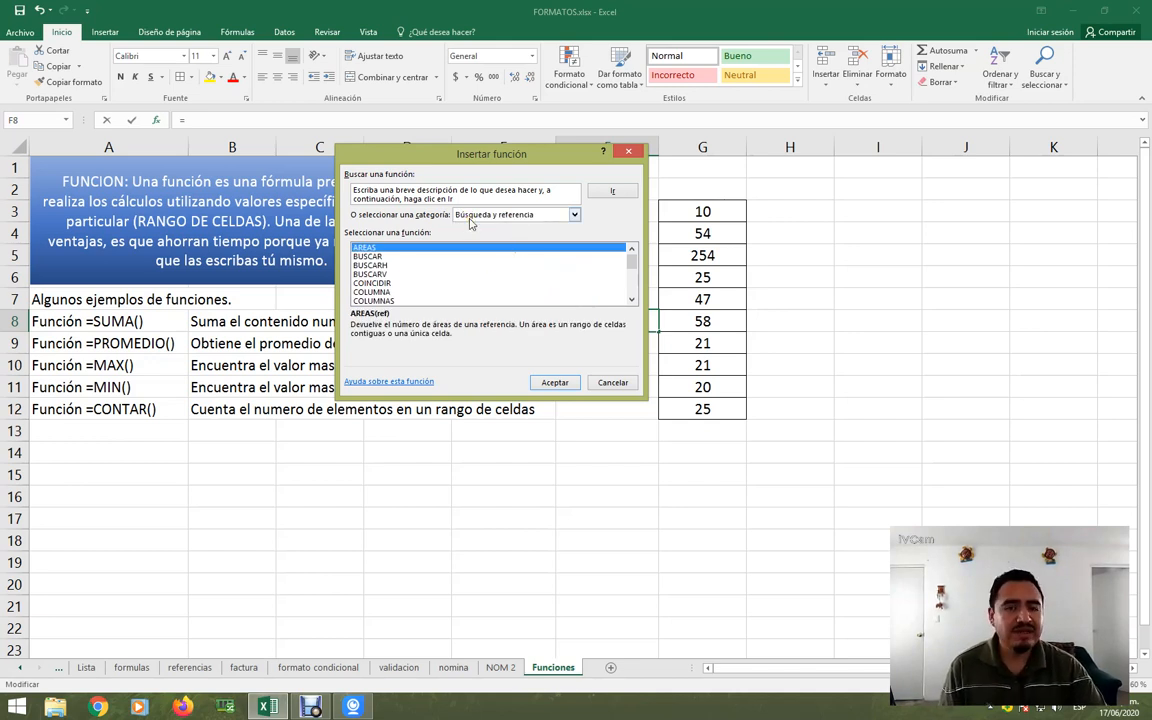
left_click(372, 274)
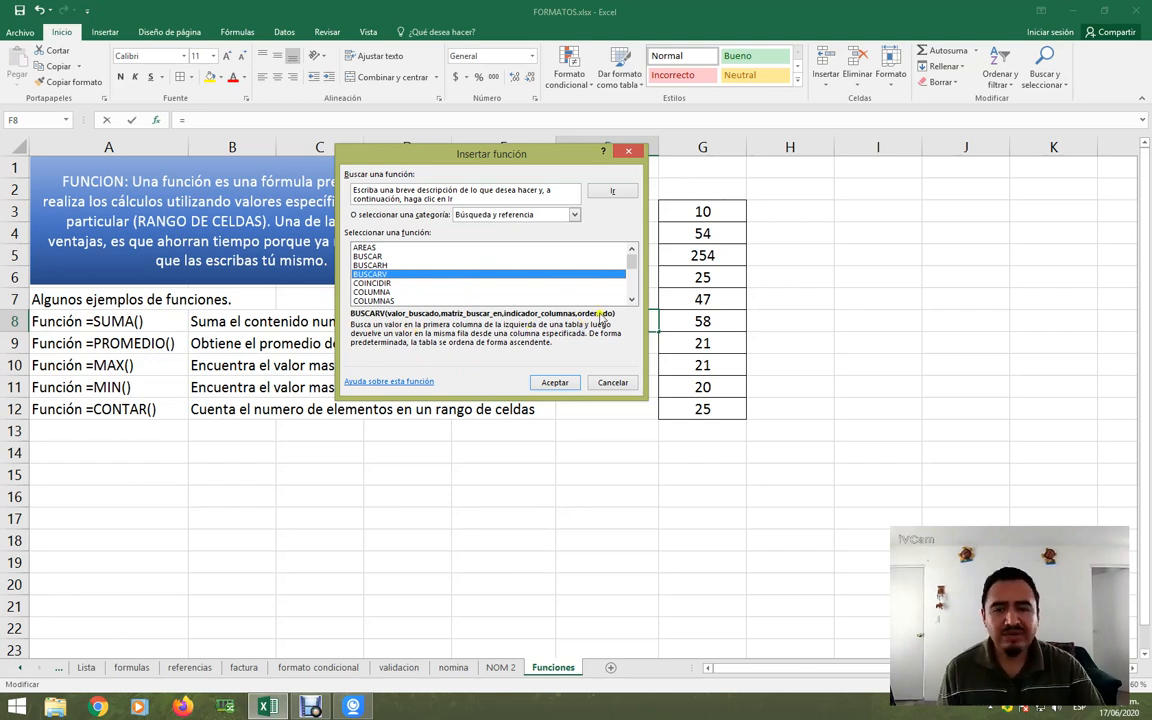
left_click(575, 215)
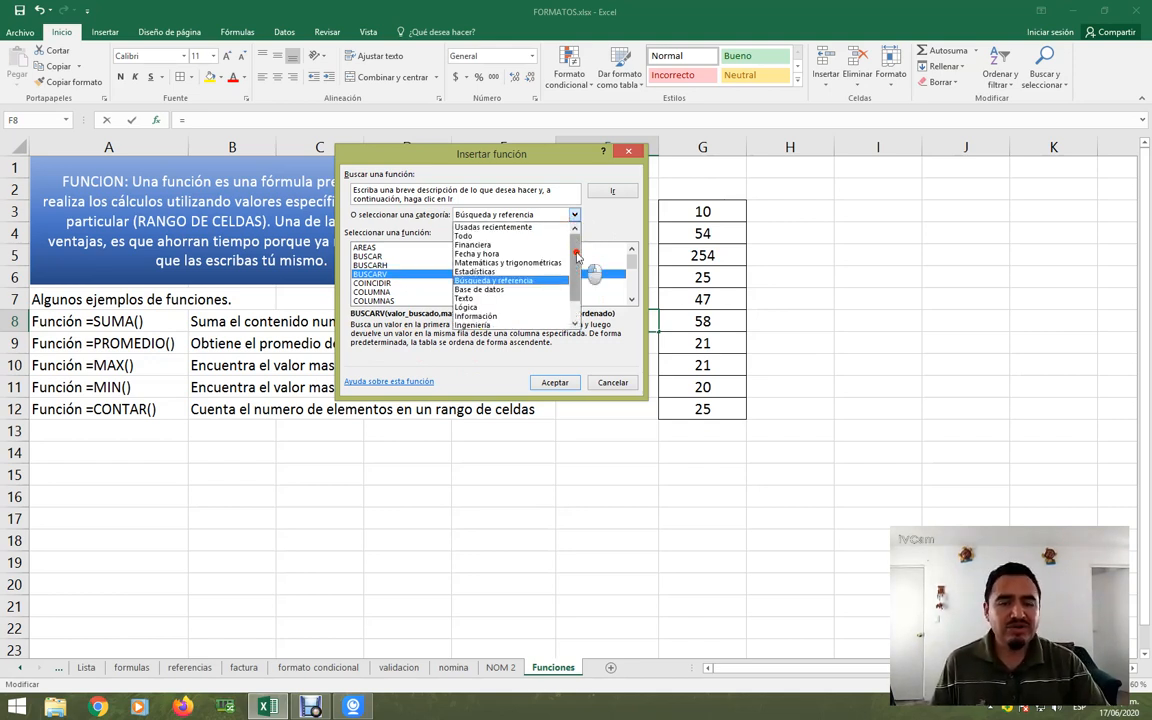
left_click(511, 229)
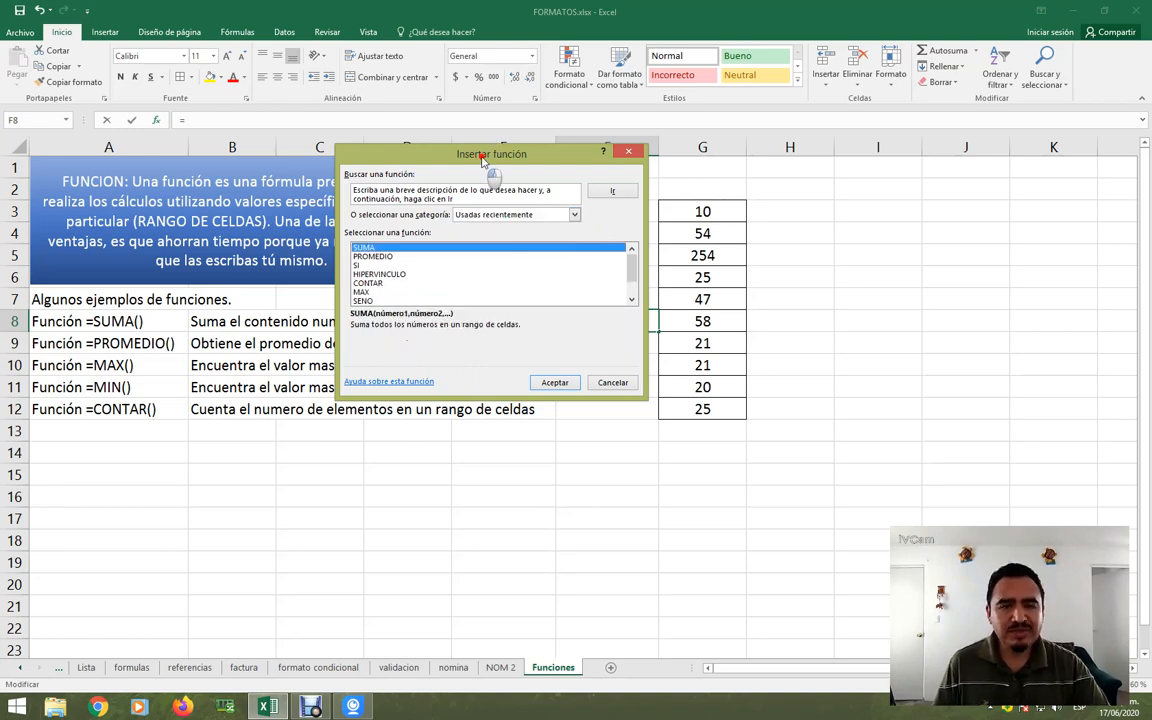
Insert the SUMA function in cell F8 with G3 as the first argument and G12 as the second
left_click_drag(483, 160, 777, 164)
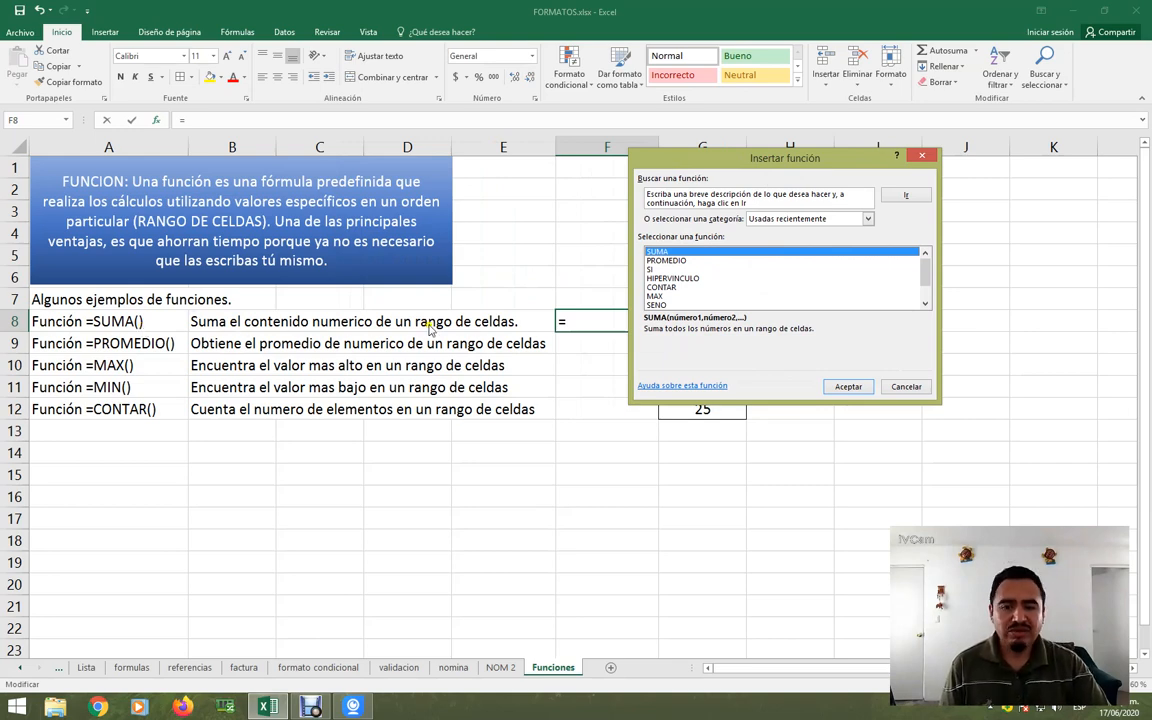
left_click_drag(822, 160, 287, 152)
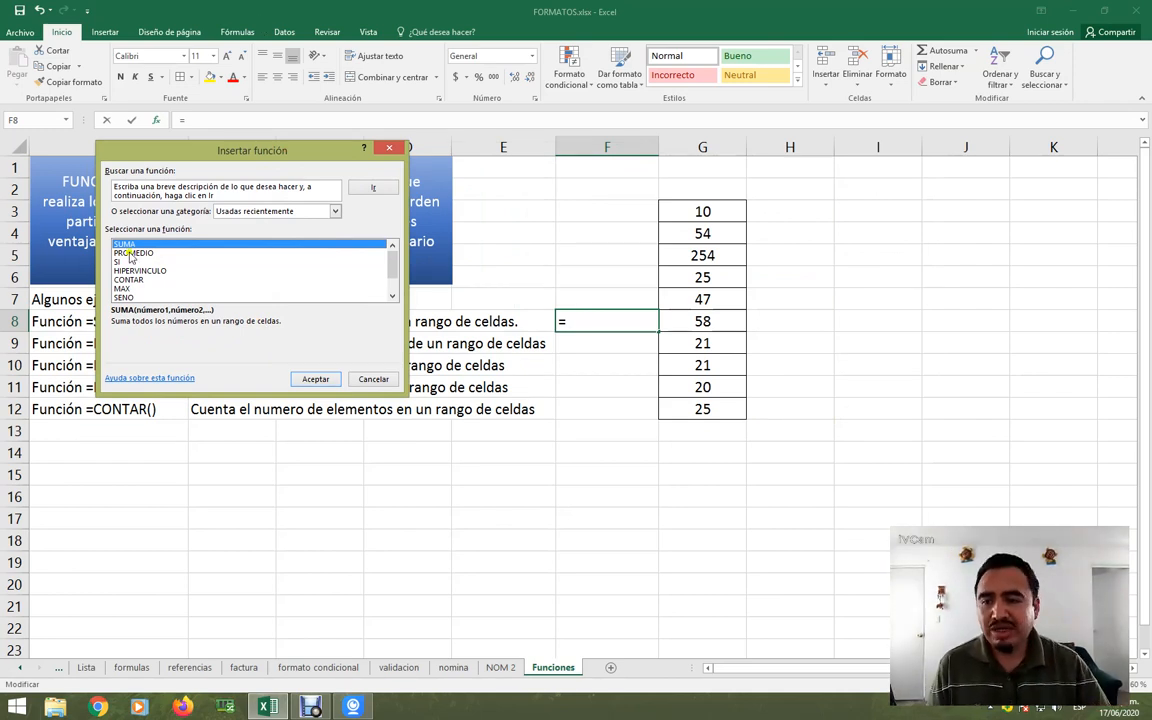
left_click(316, 380)
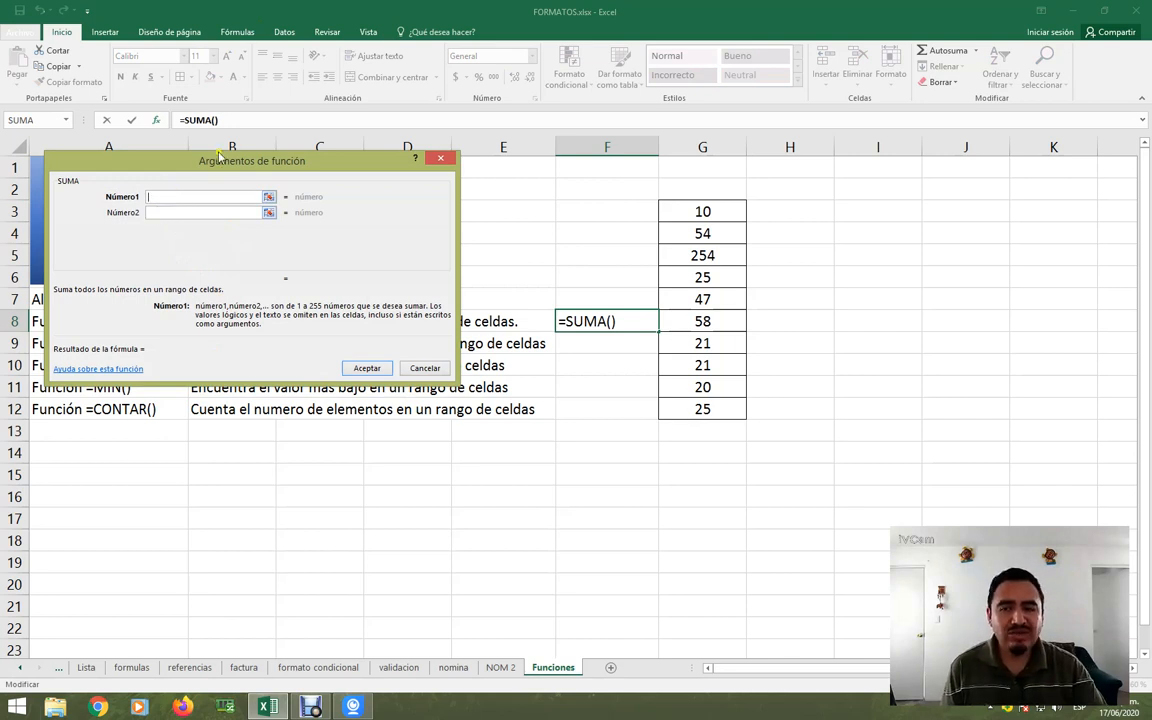
left_click_drag(218, 163, 268, 176)
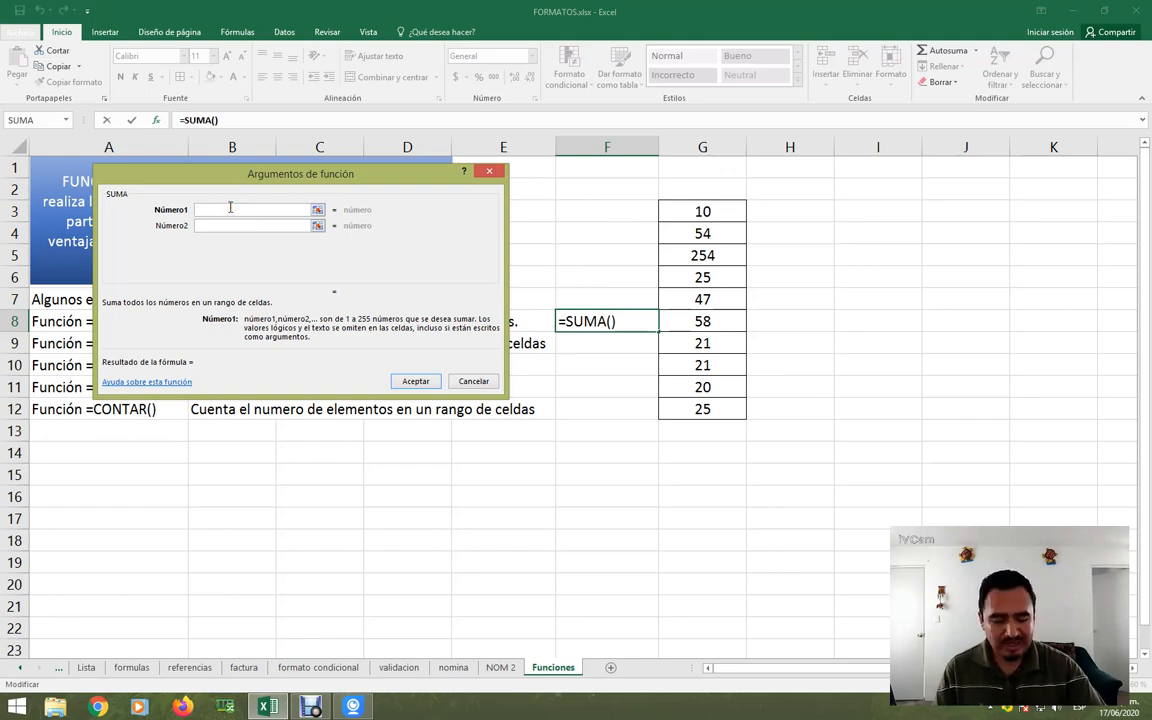
type("g3")
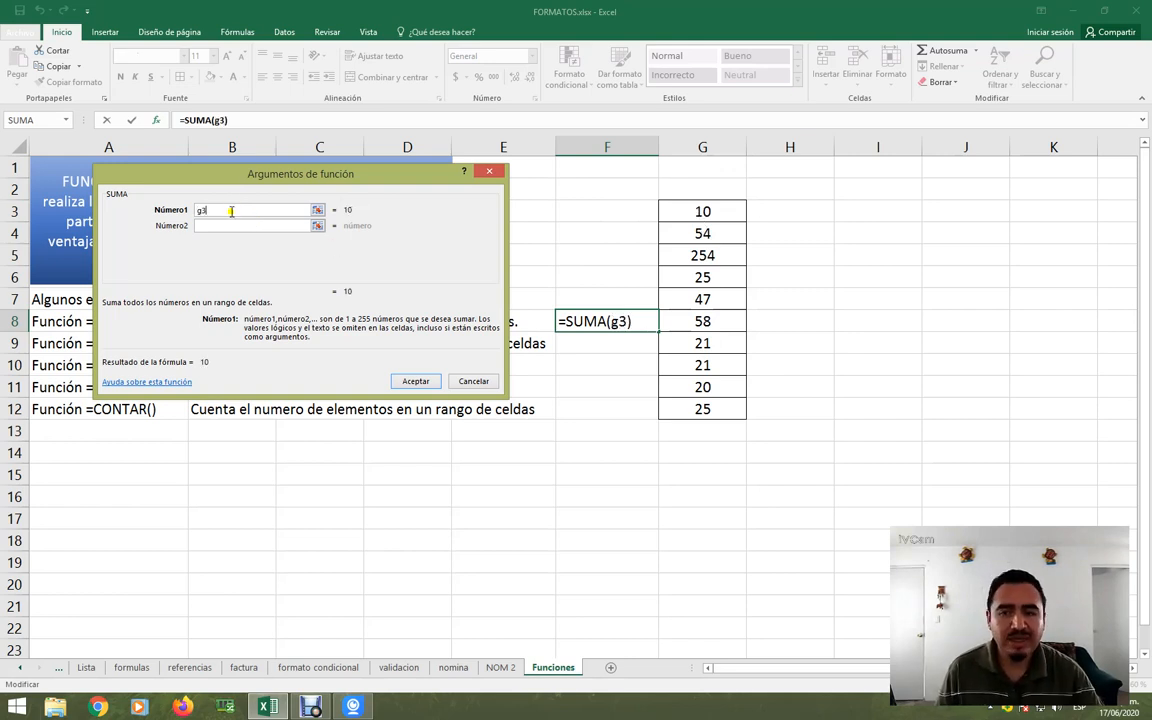
left_click(231, 226)
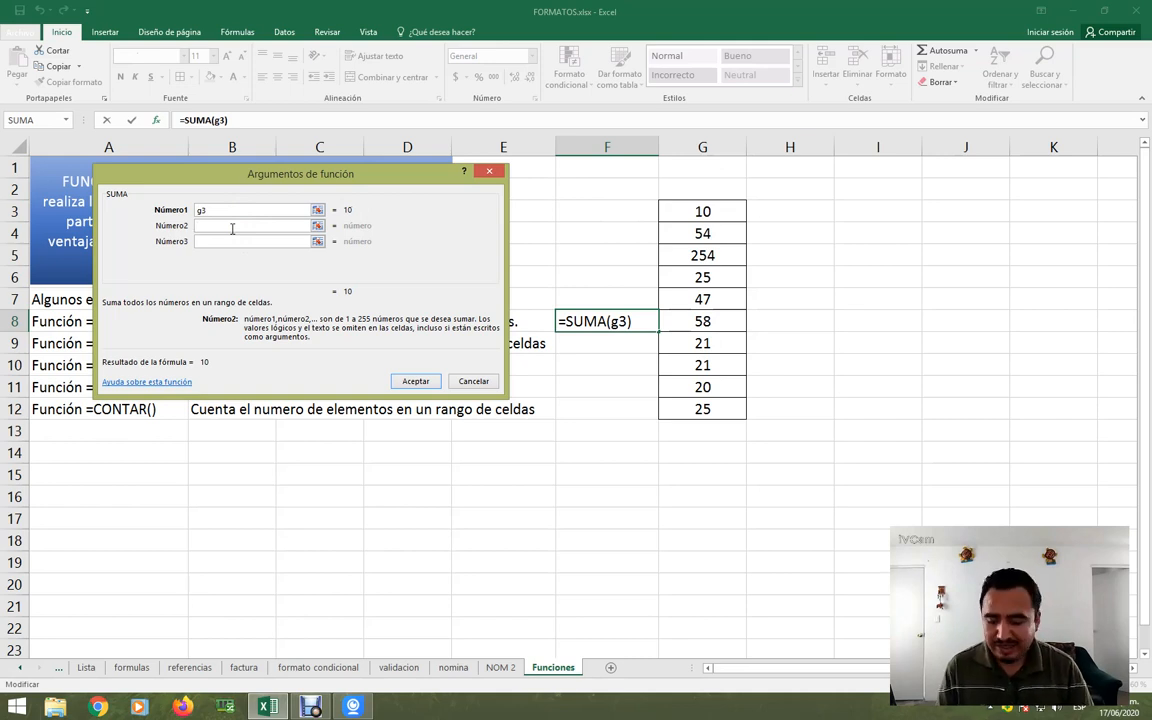
type("g")
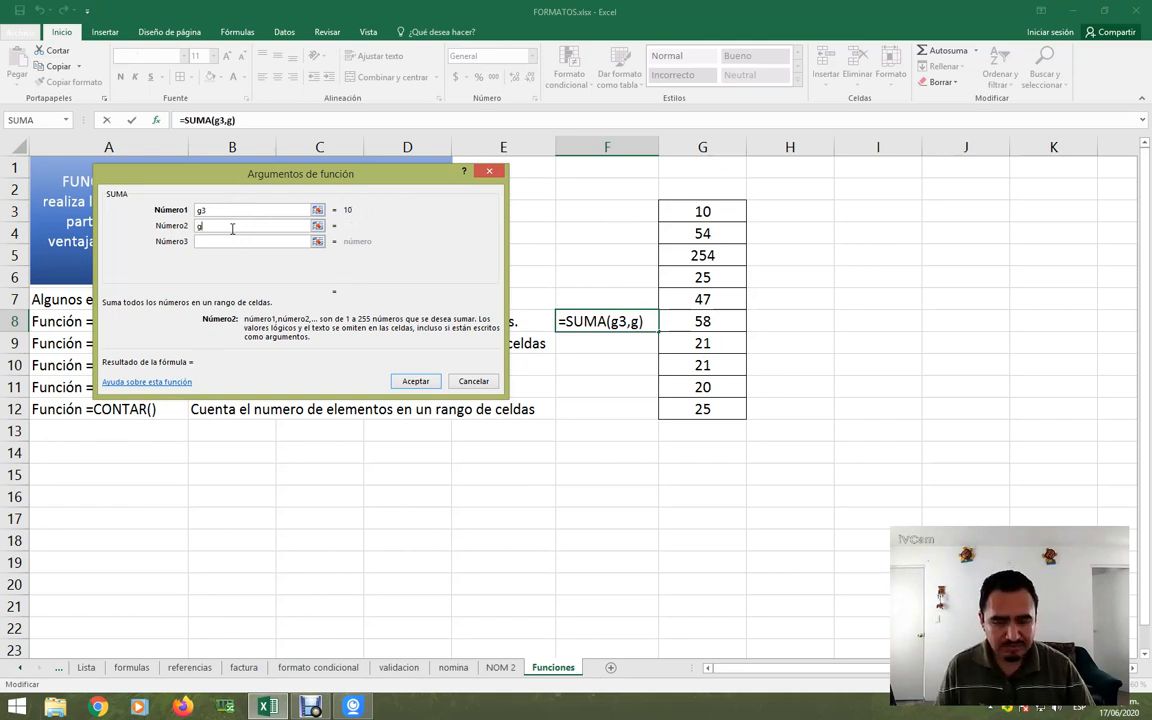
type("12")
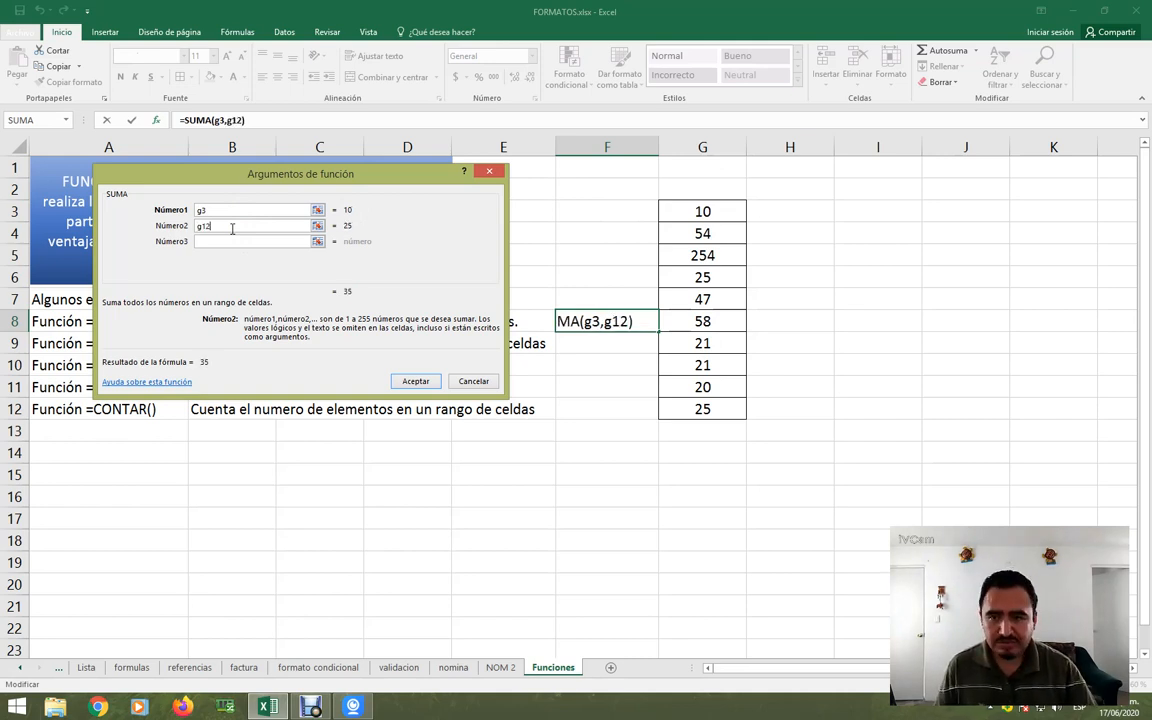
left_click(416, 381)
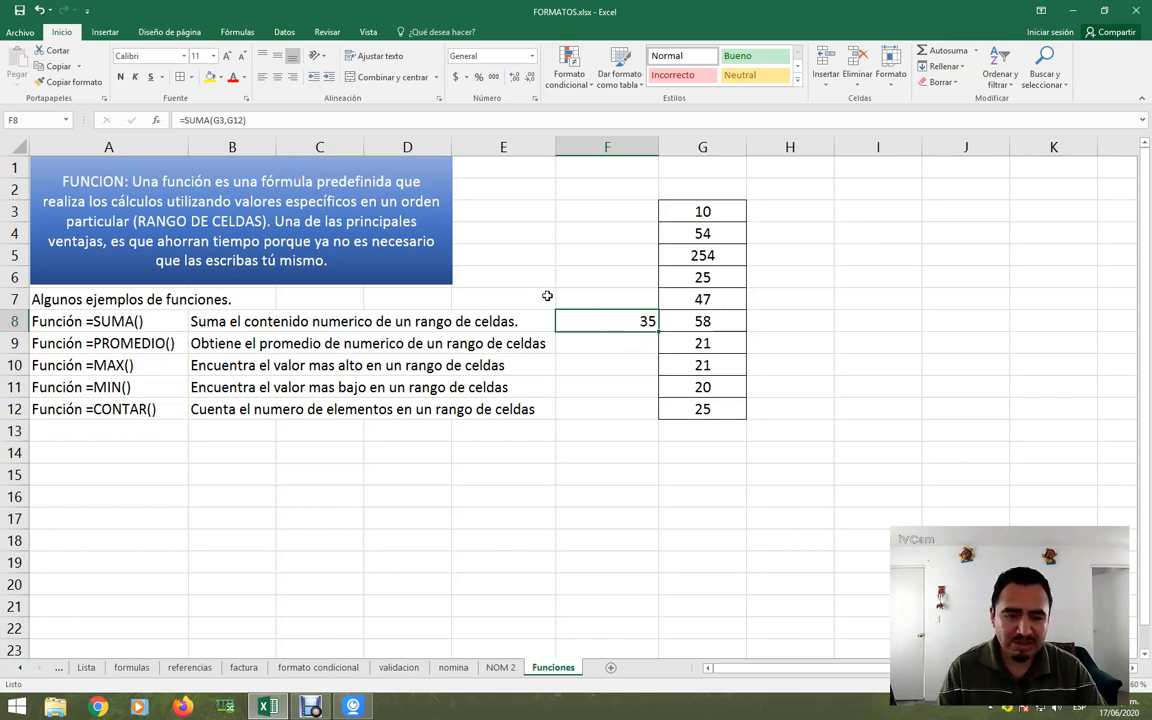
Center cell F8 horizontally and clear its SUMA formula
key("F2")
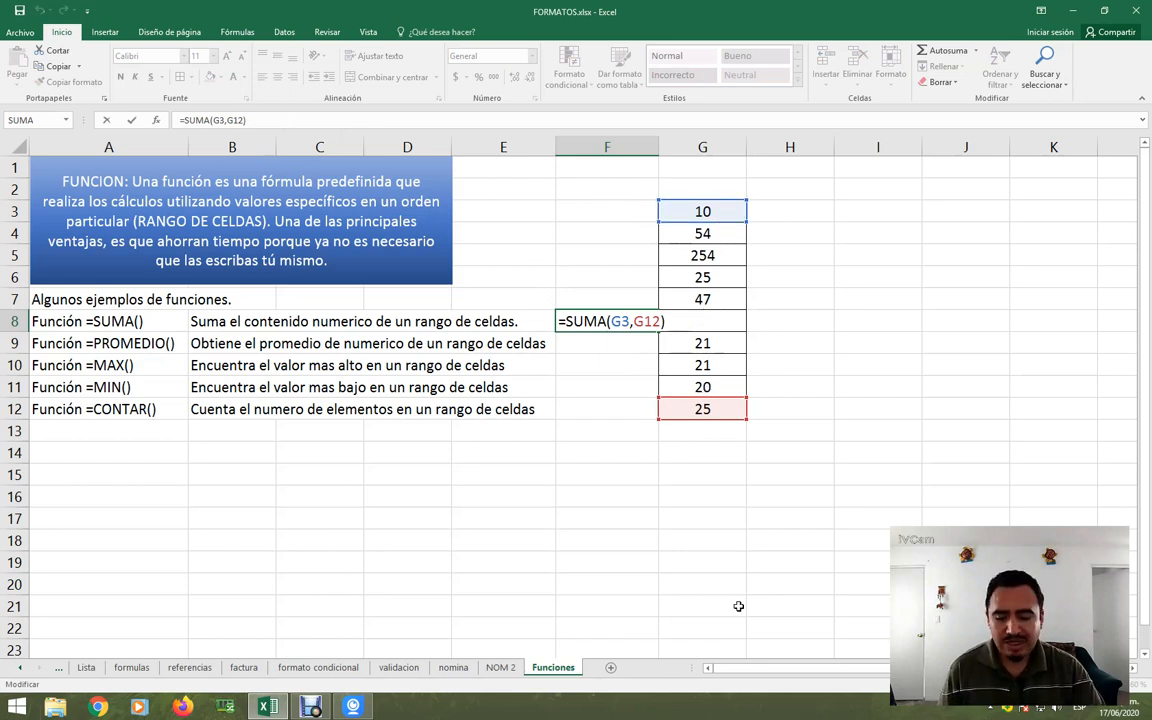
key("ctrl+Return")
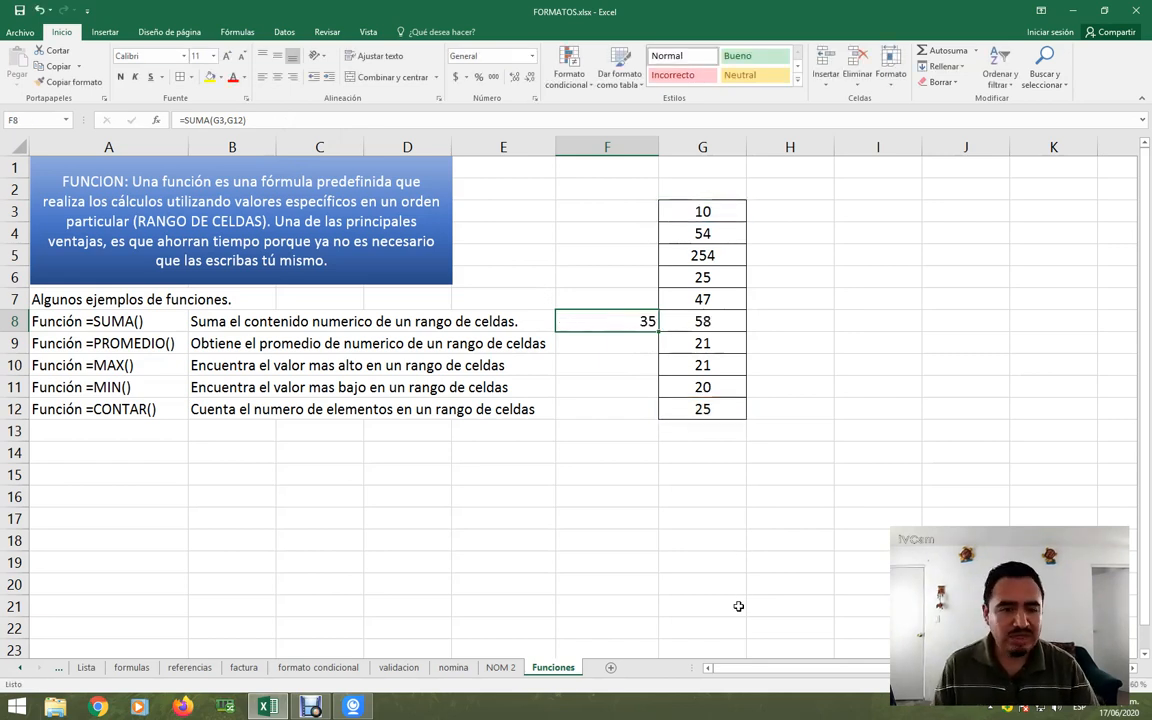
left_click(277, 77)
key("Delete")
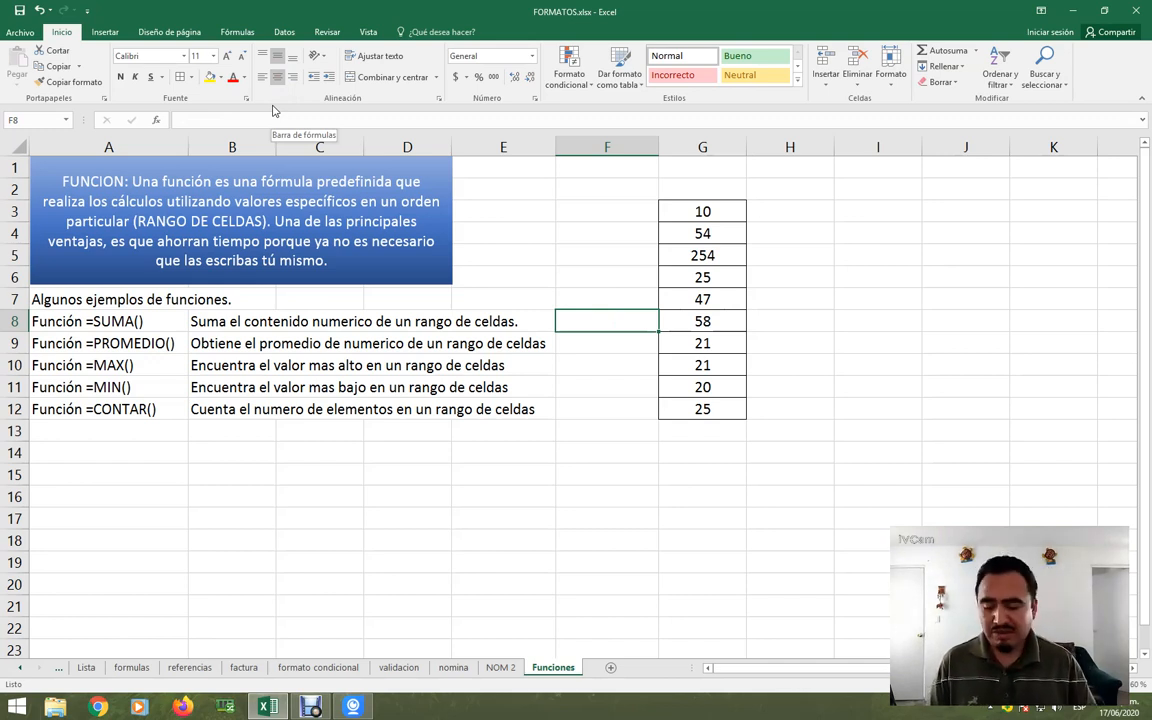
Enter a SUMA formula in cell F8 that adds the range G3:G12
type("=")
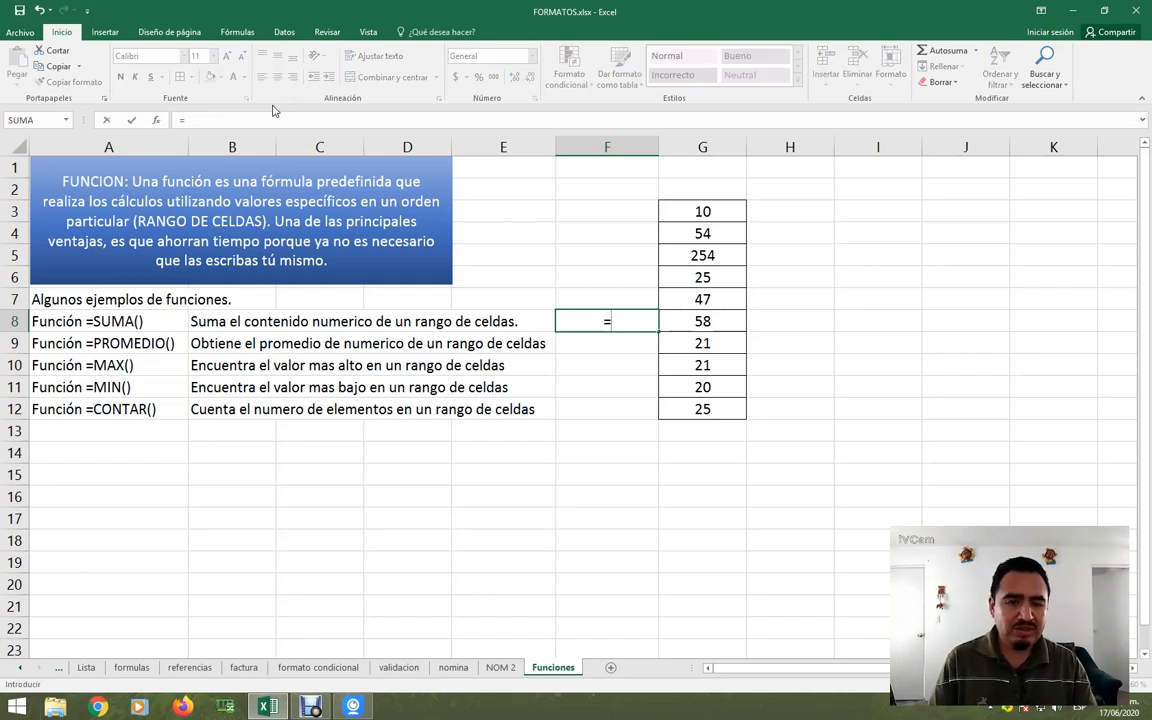
type("sum")
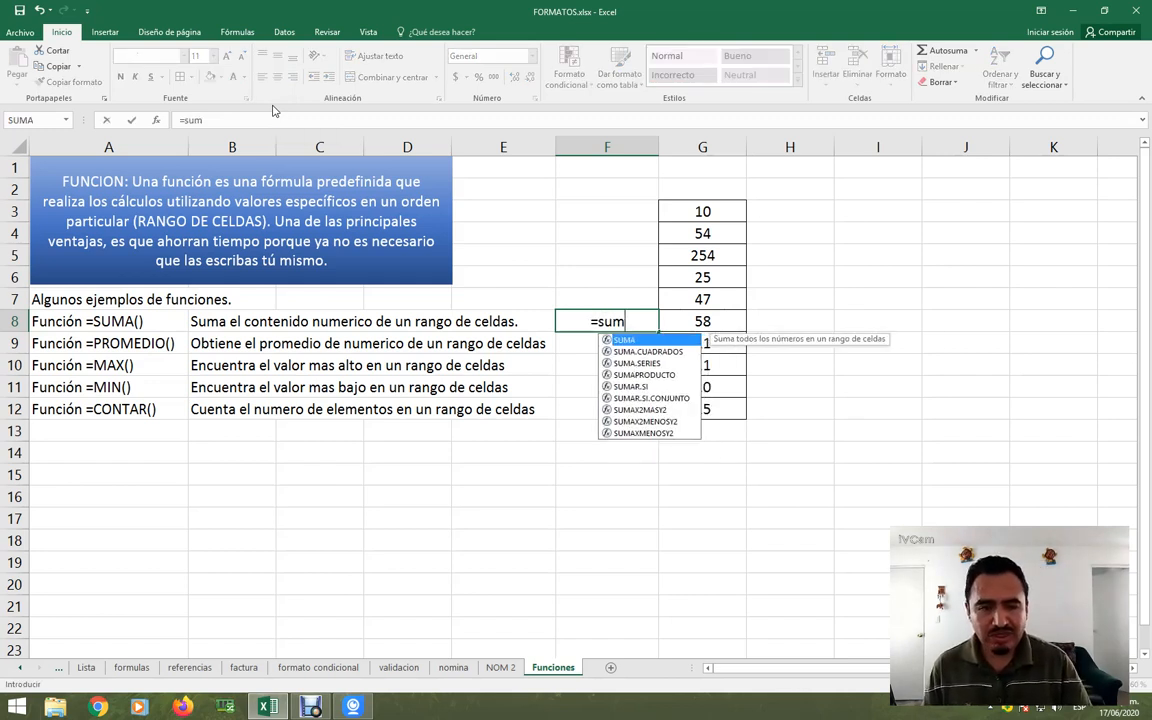
type("a")
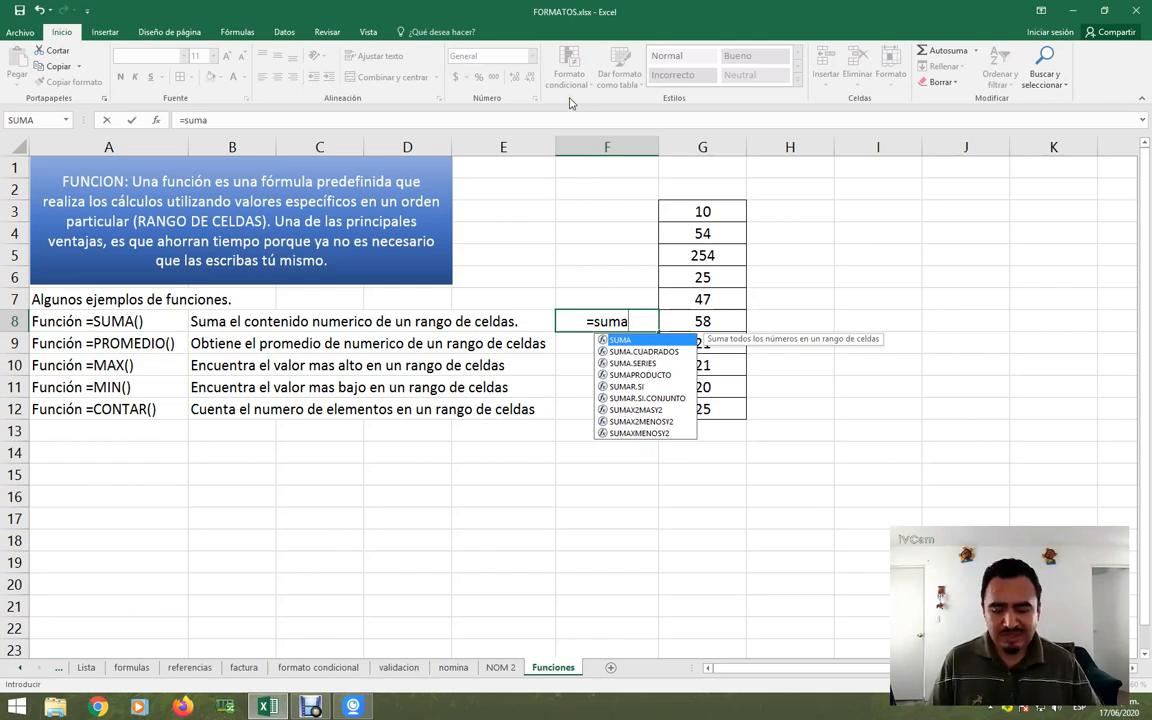
type("(")
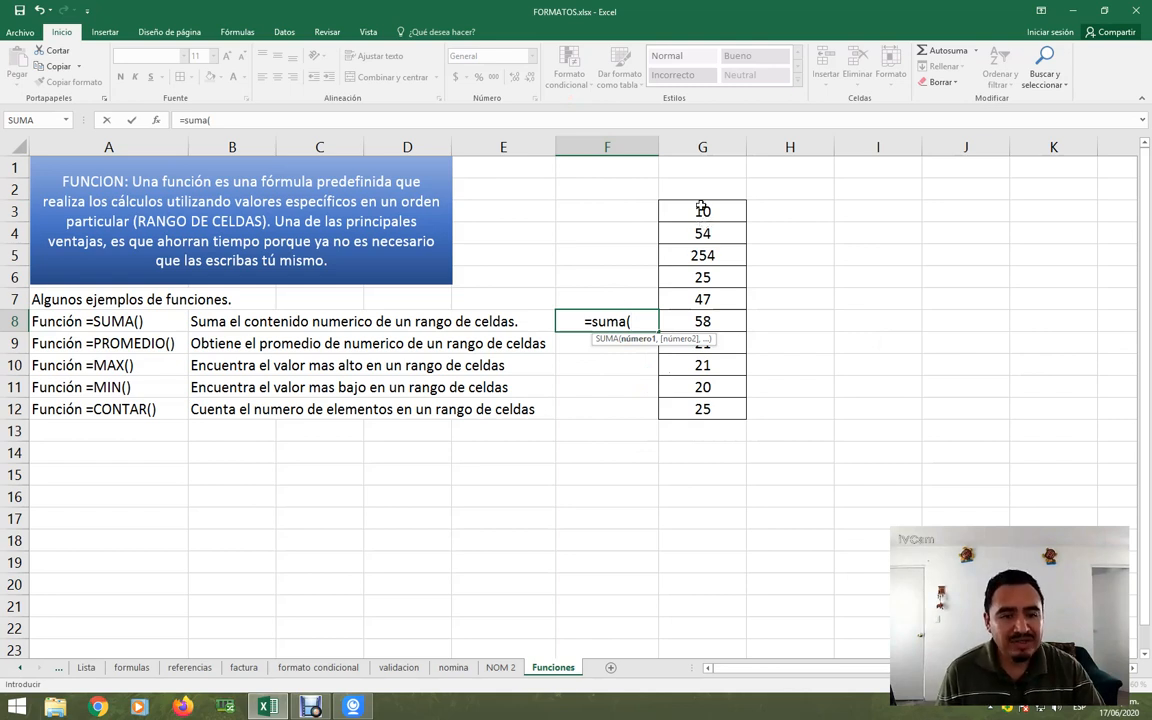
left_click_drag(703, 211, 703, 409)
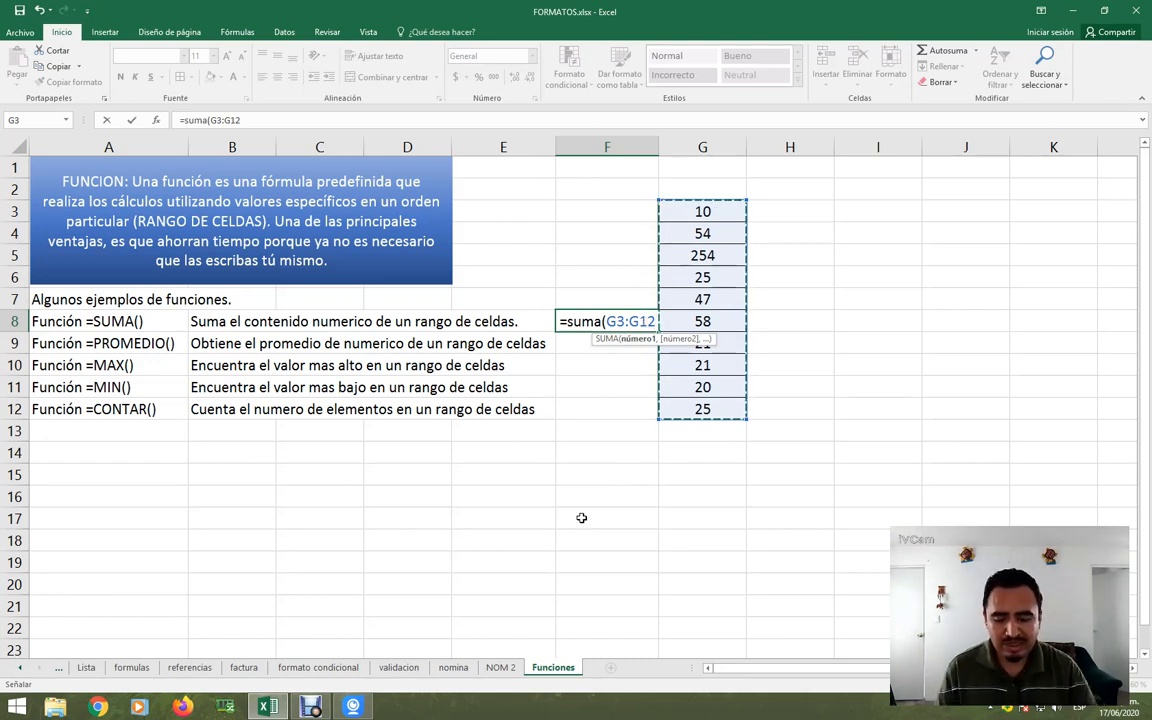
type(")")
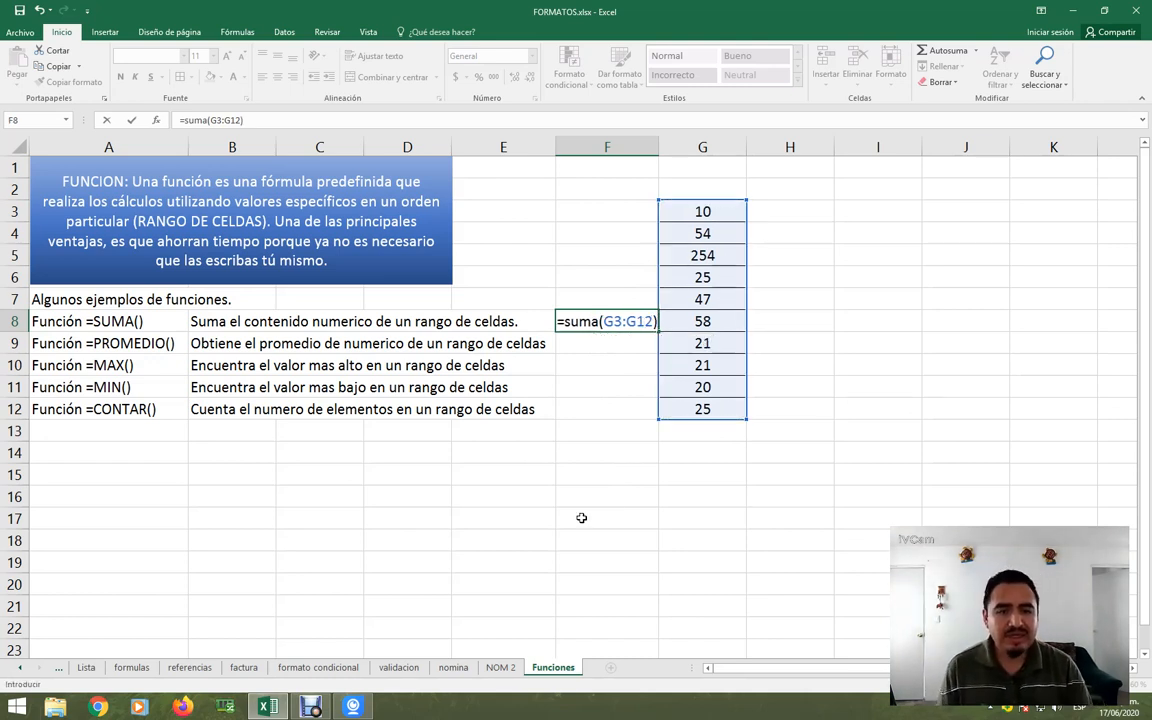
key("Return")
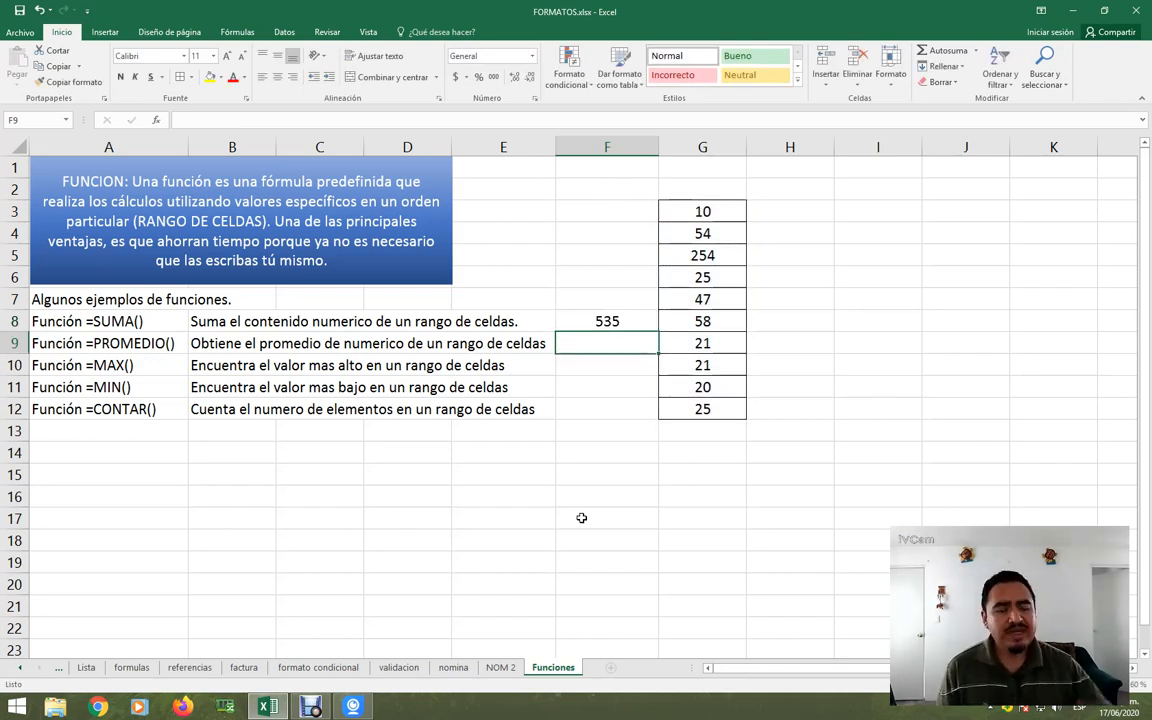
Set cell G5 to 100 and inspect the recalculated SUMA formula in F8
left_click(693, 260)
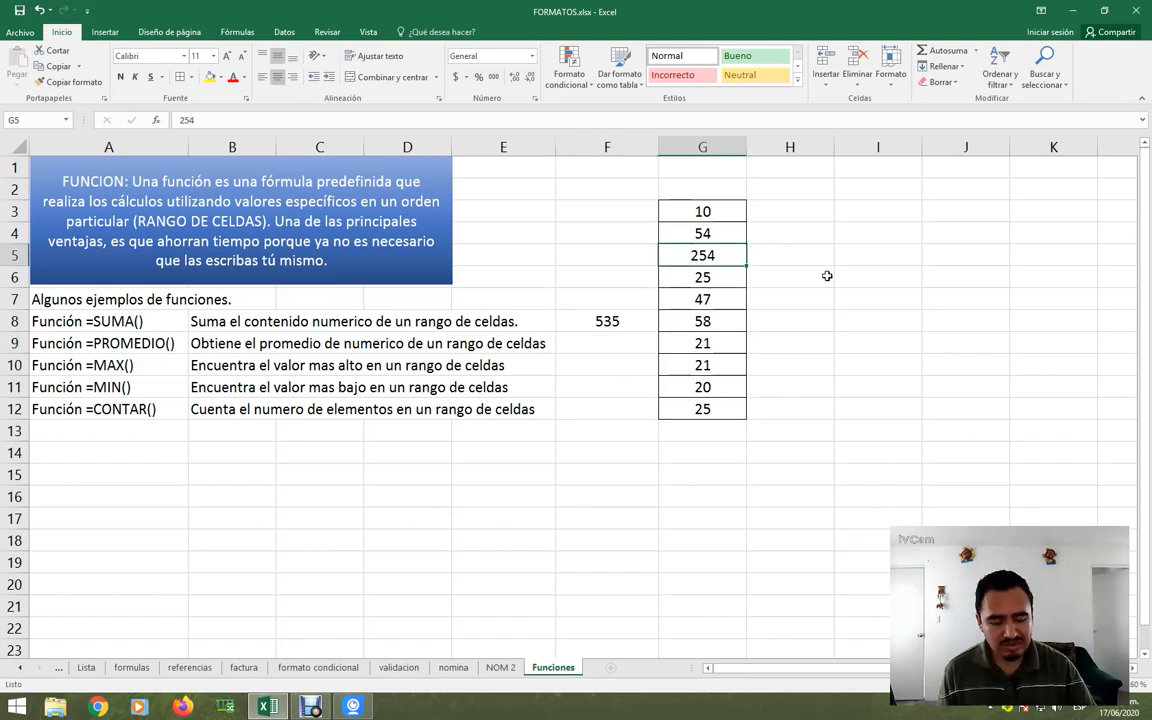
type("100")
key("Return")
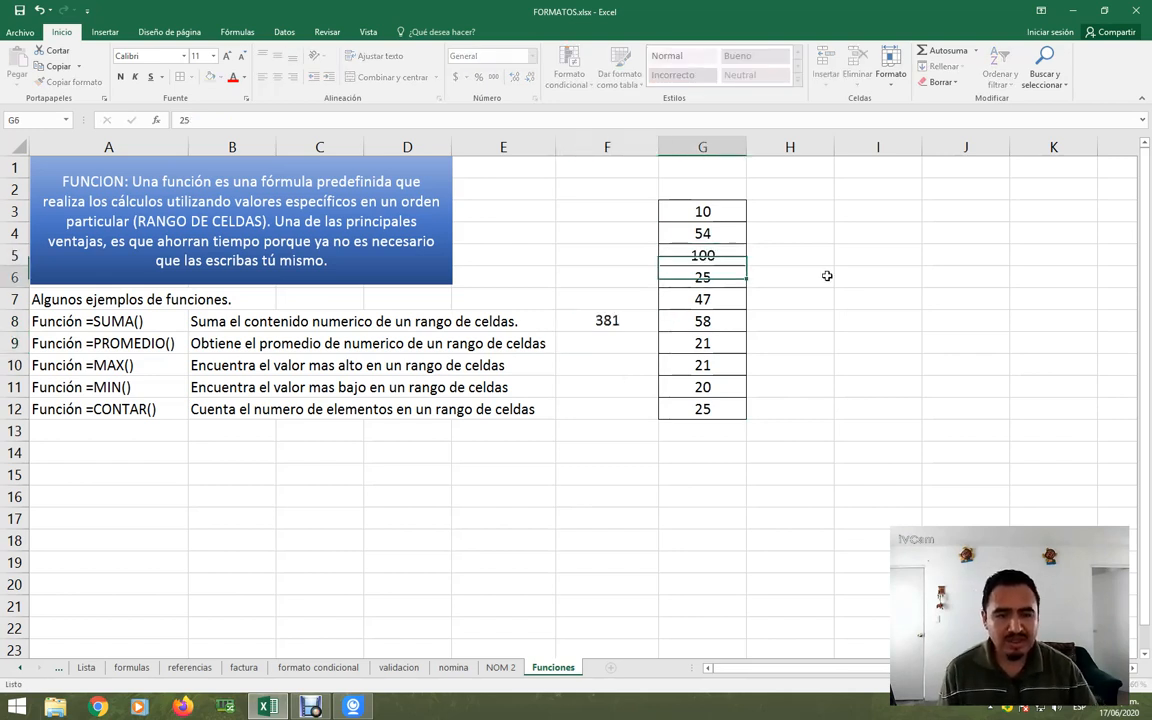
left_click(620, 325)
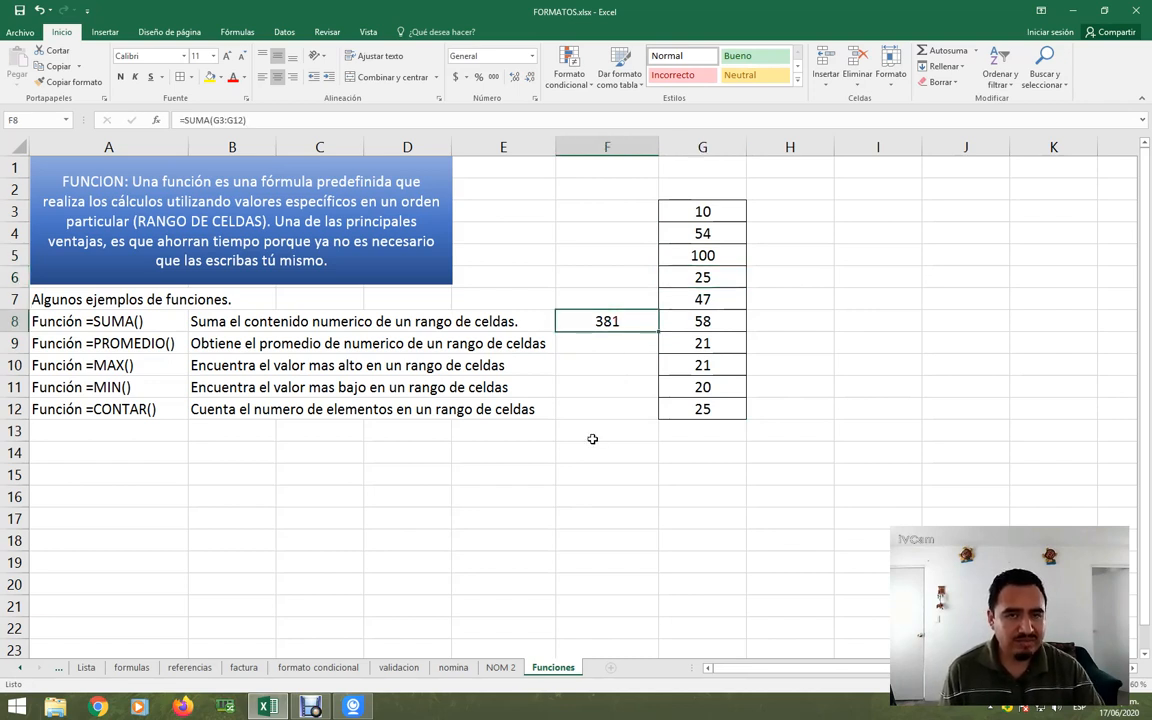
double_click(620, 321)
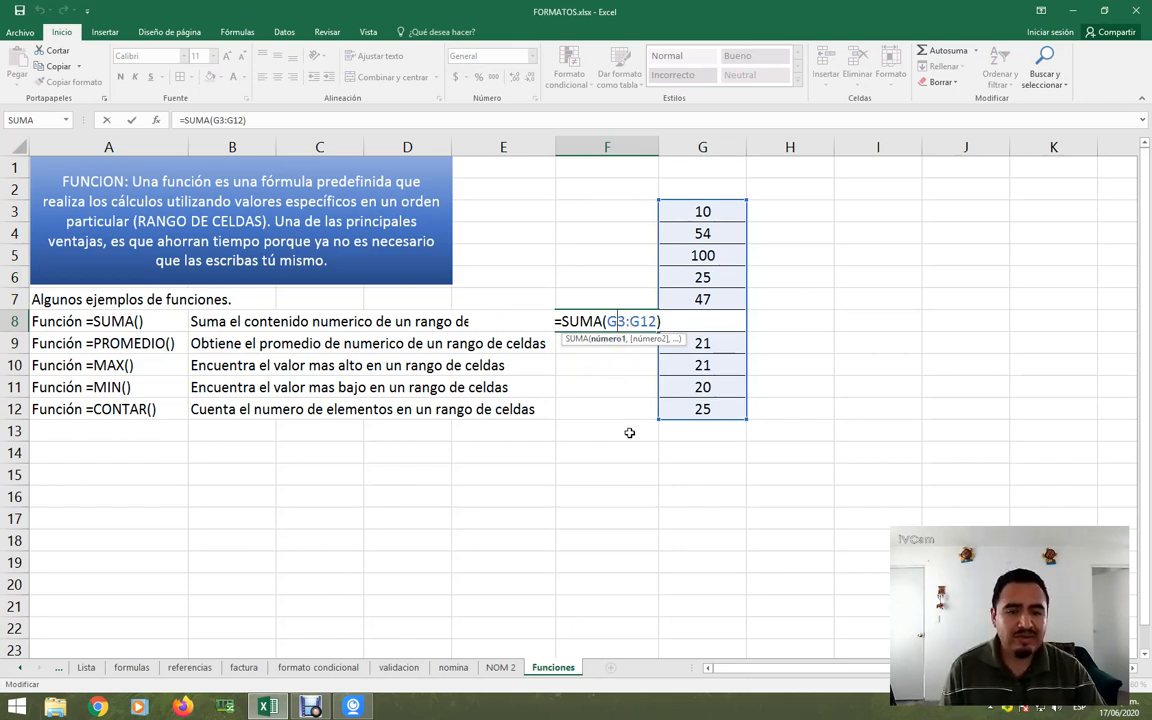
key("Return")
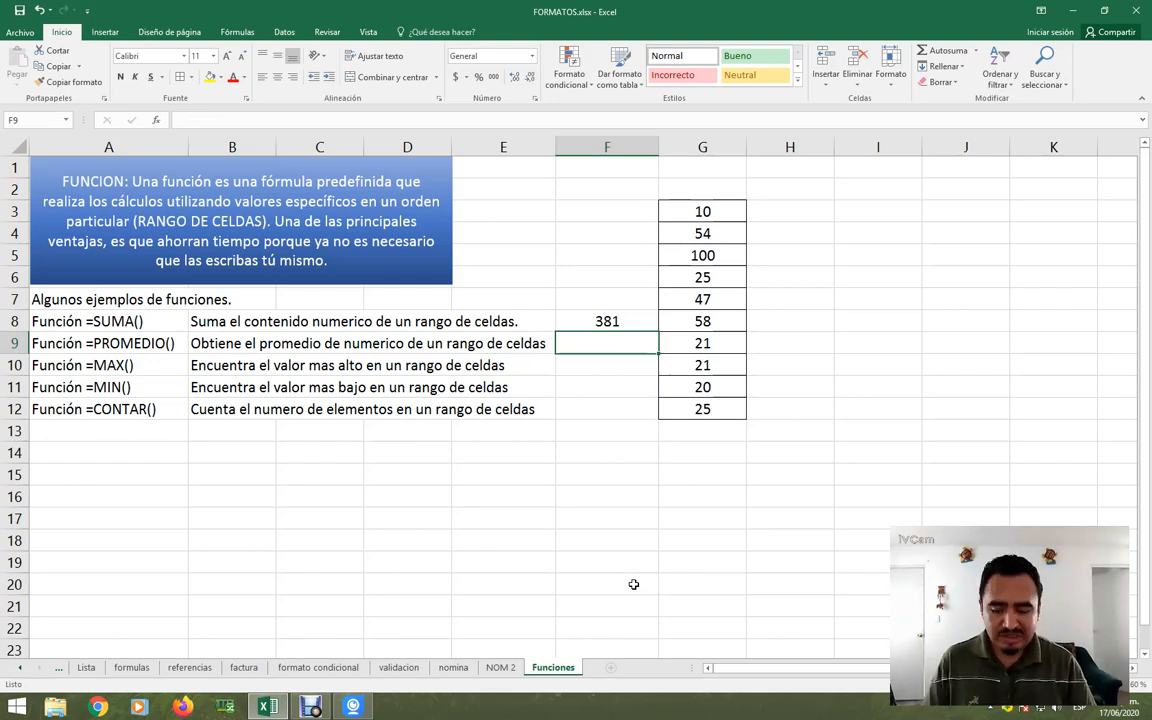
Enter a PROMEDIO formula in cell F9 that averages the range G3:G12
type("=")
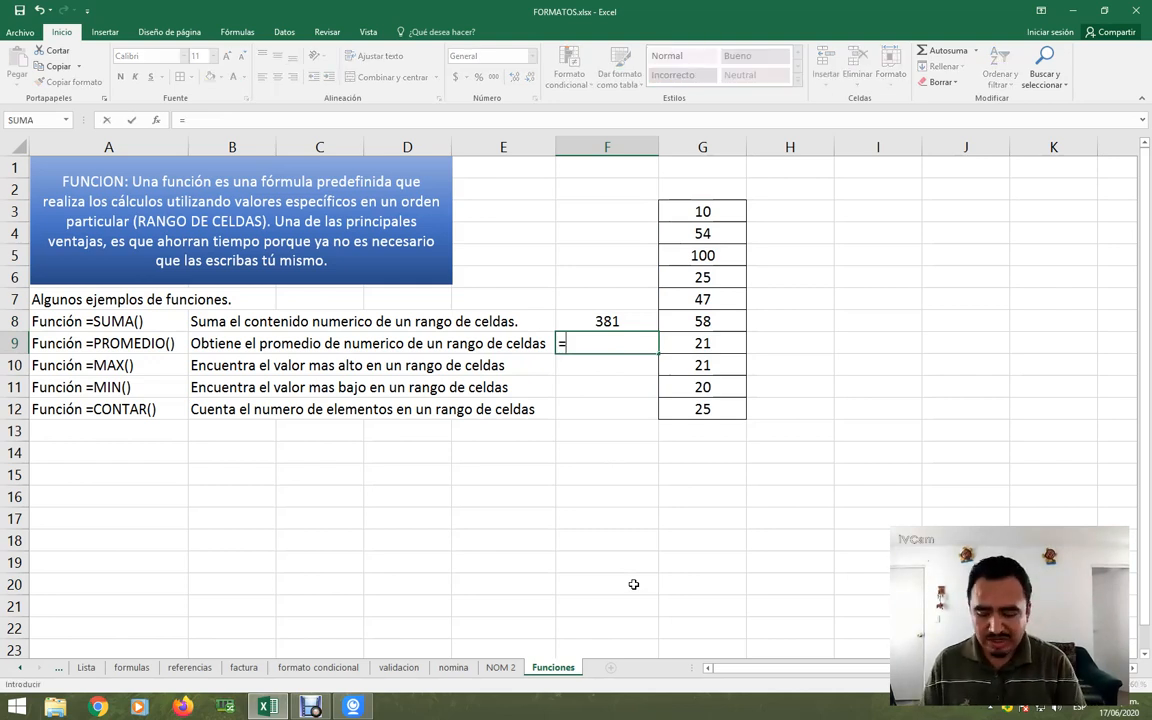
type("promedo")
key("BackSpace")
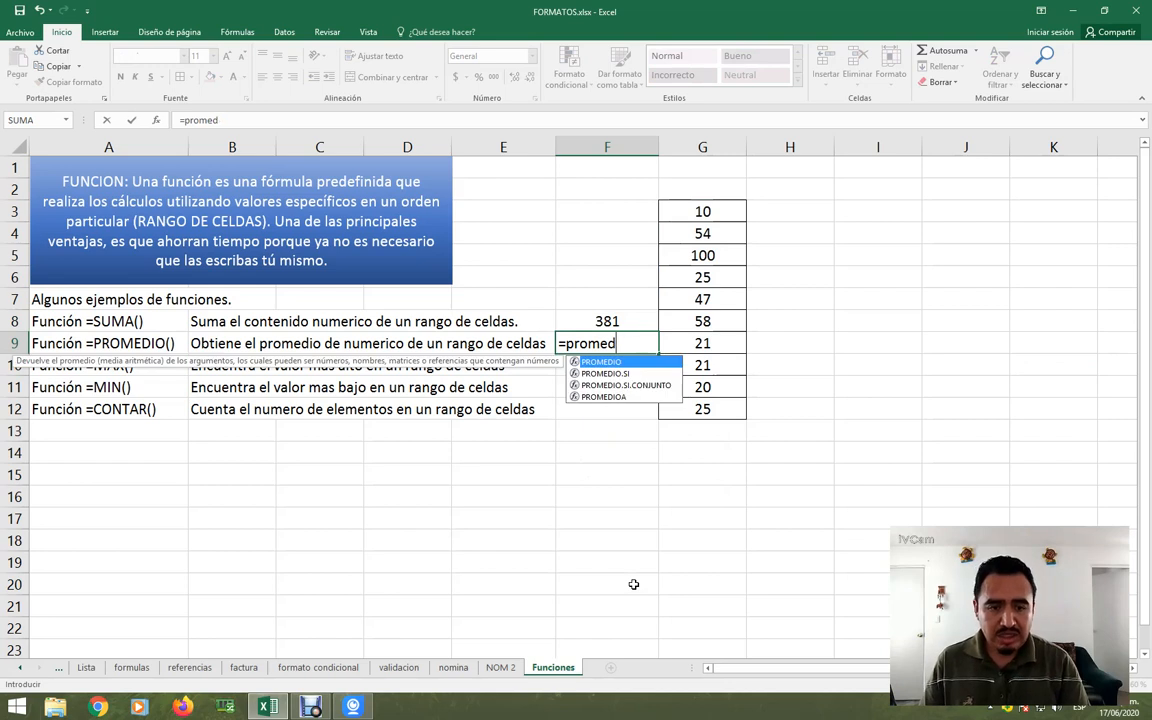
type("io")
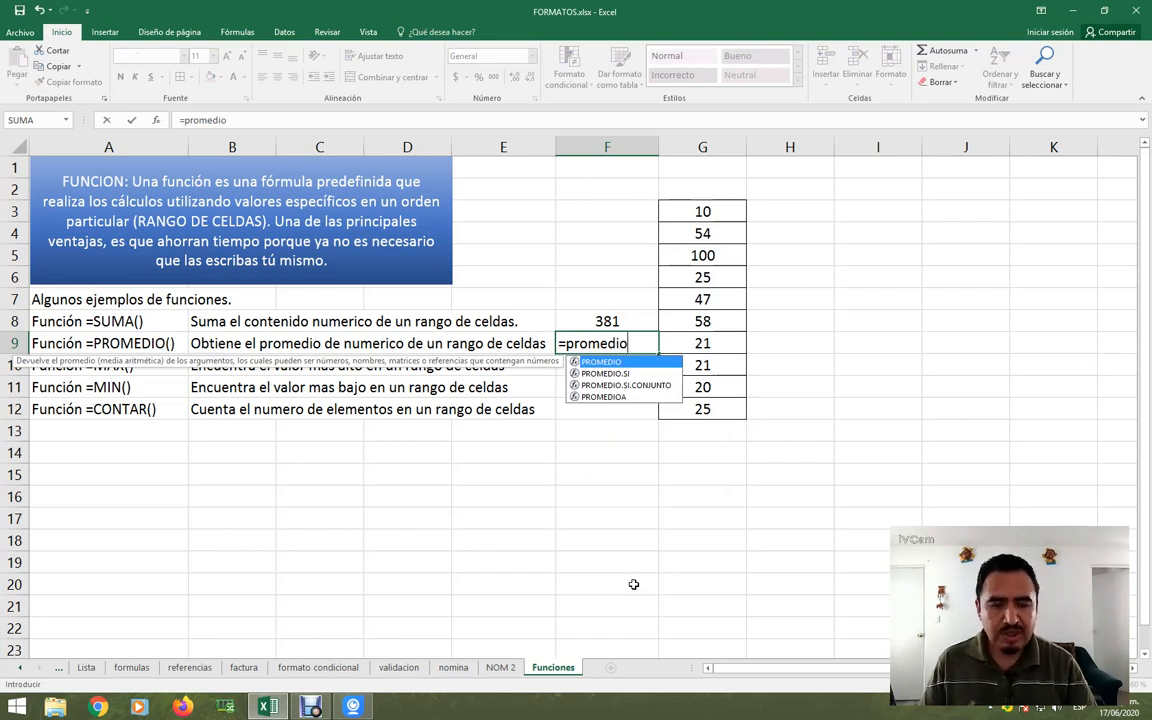
type("(")
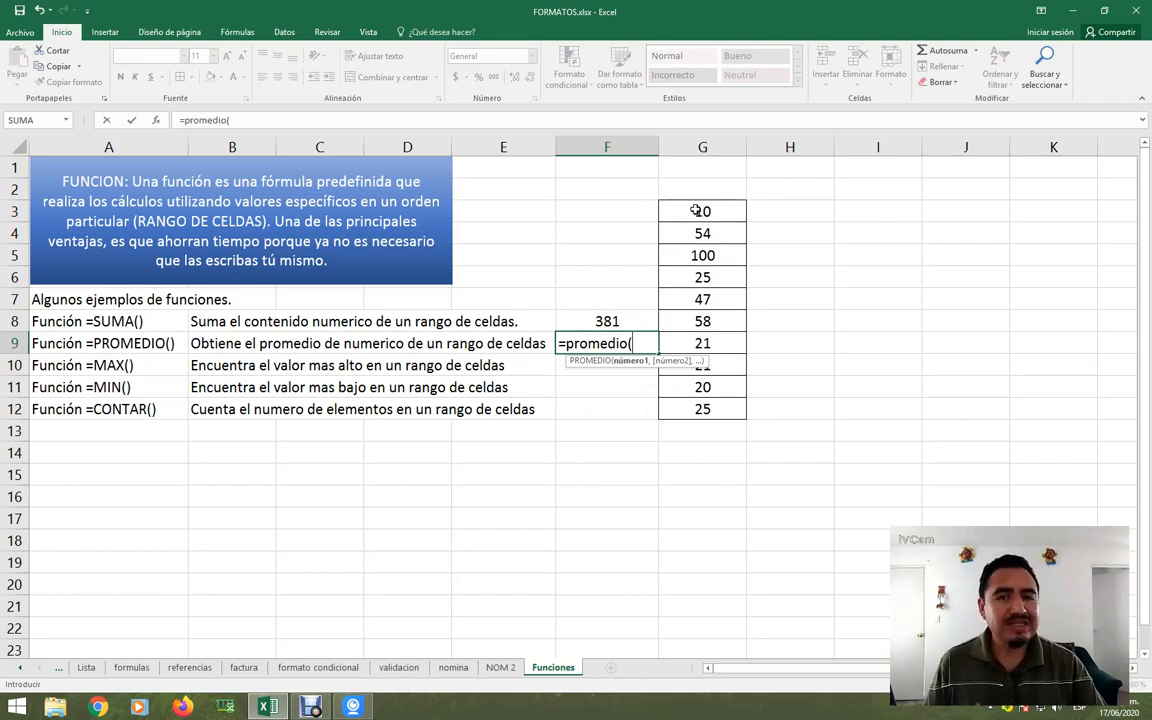
left_click_drag(696, 210, 700, 408)
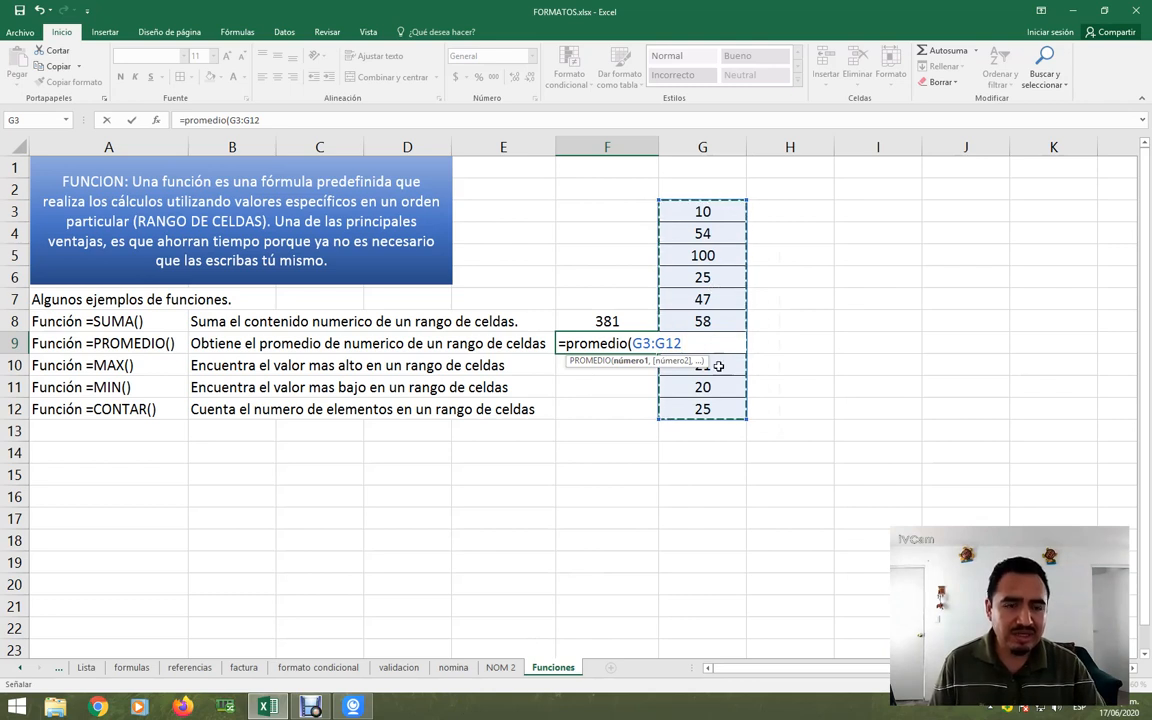
mouse_move(311, 710)
type(")")
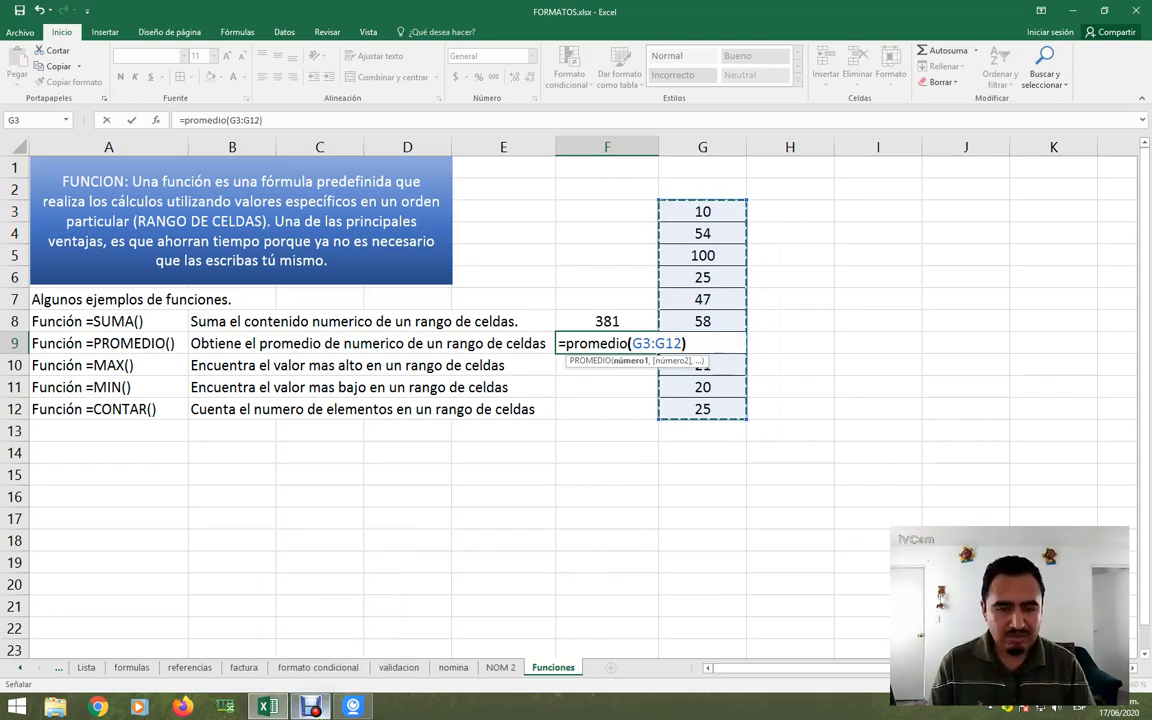
key("Return")
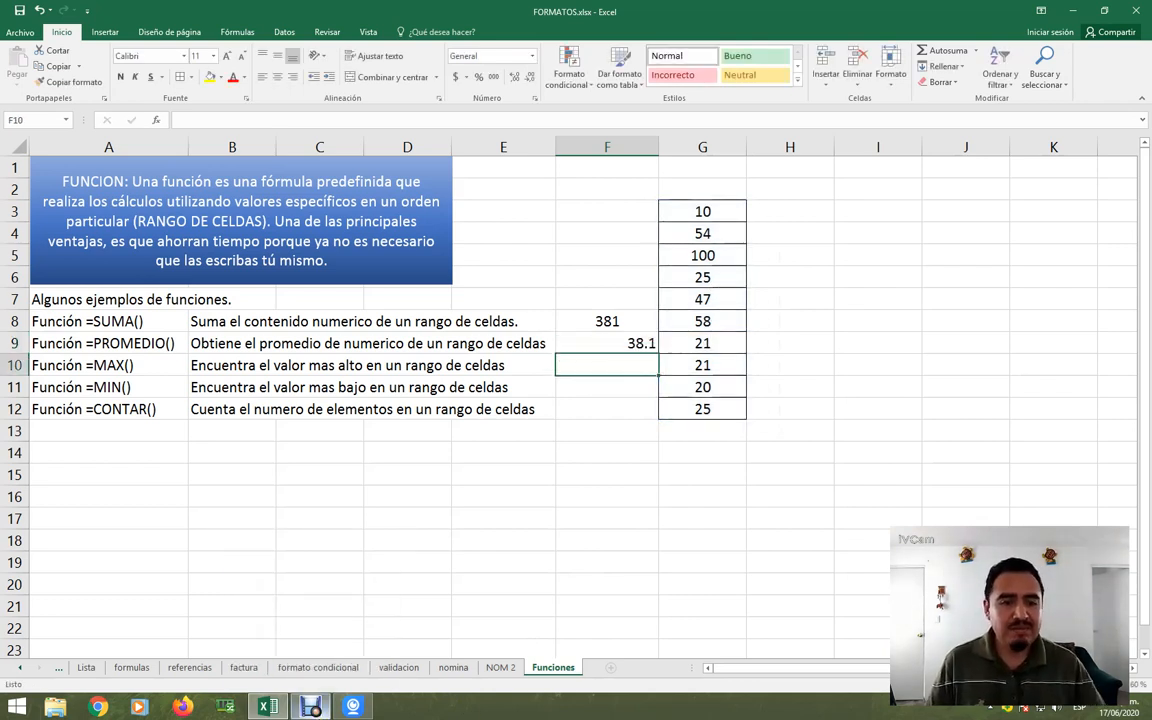
Center the cells F9 through F12 horizontally
left_click(614, 347)
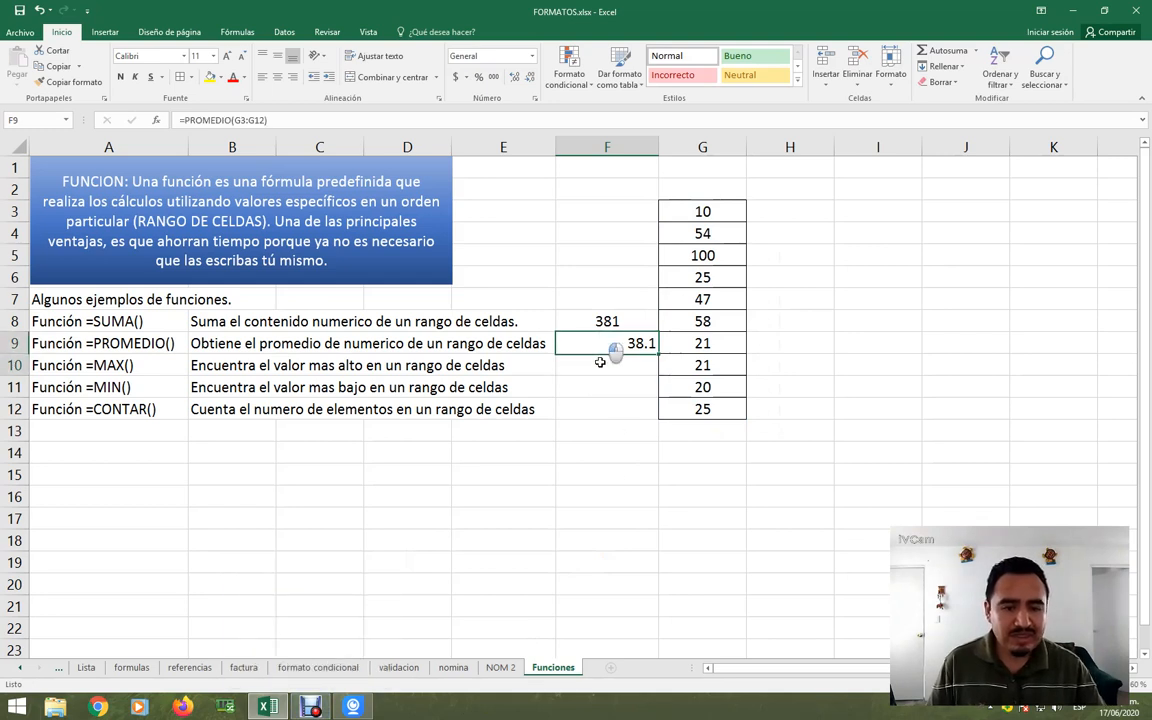
left_click_drag(600, 362, 597, 405)
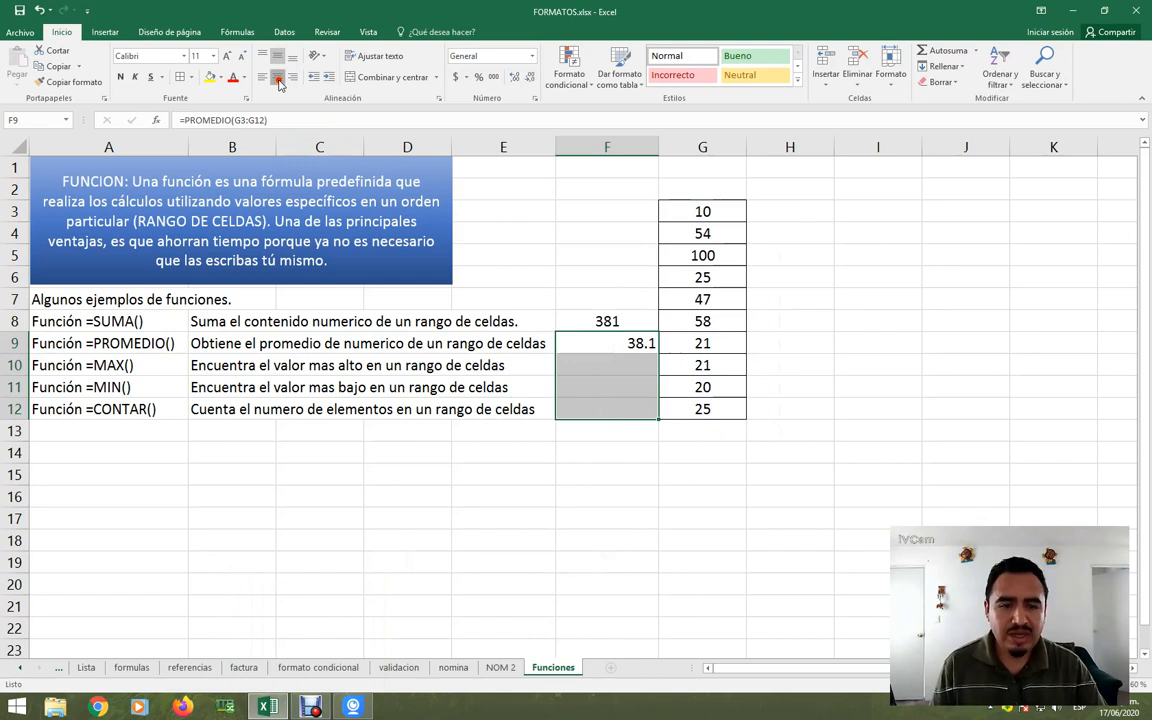
left_click(280, 84)
left_click(728, 340)
Set cell G5 to 50 and check the PROMEDIO result in F9
left_click(717, 258)
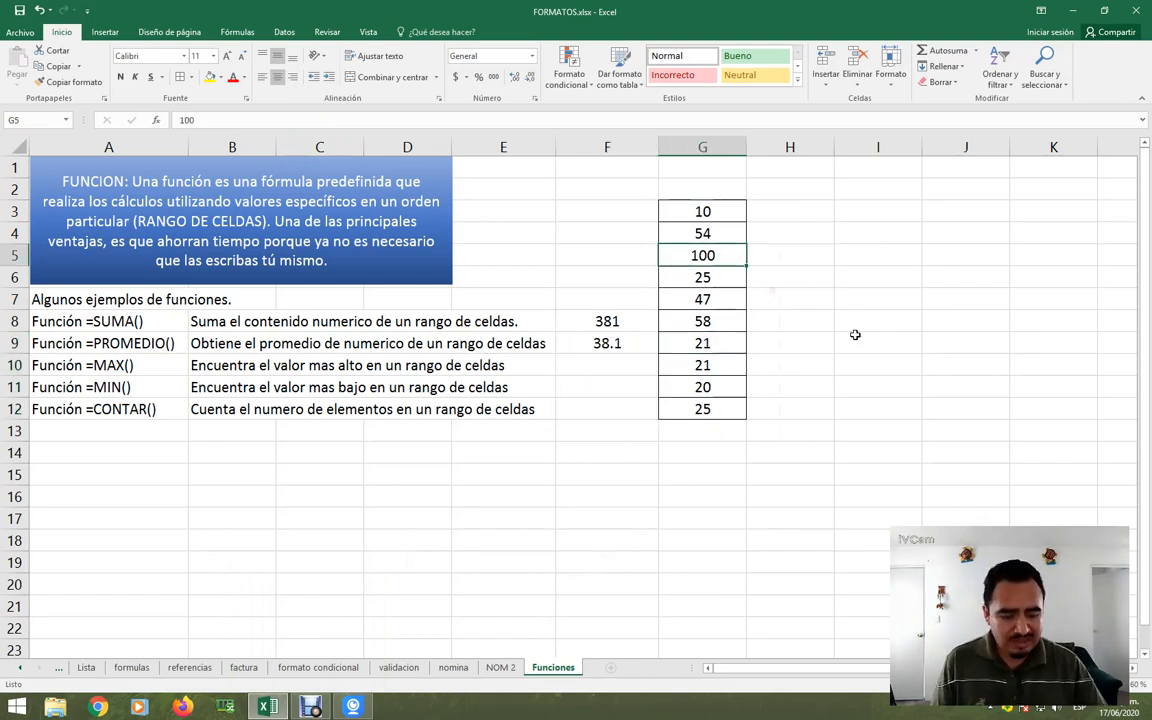
type("50")
key("Return")
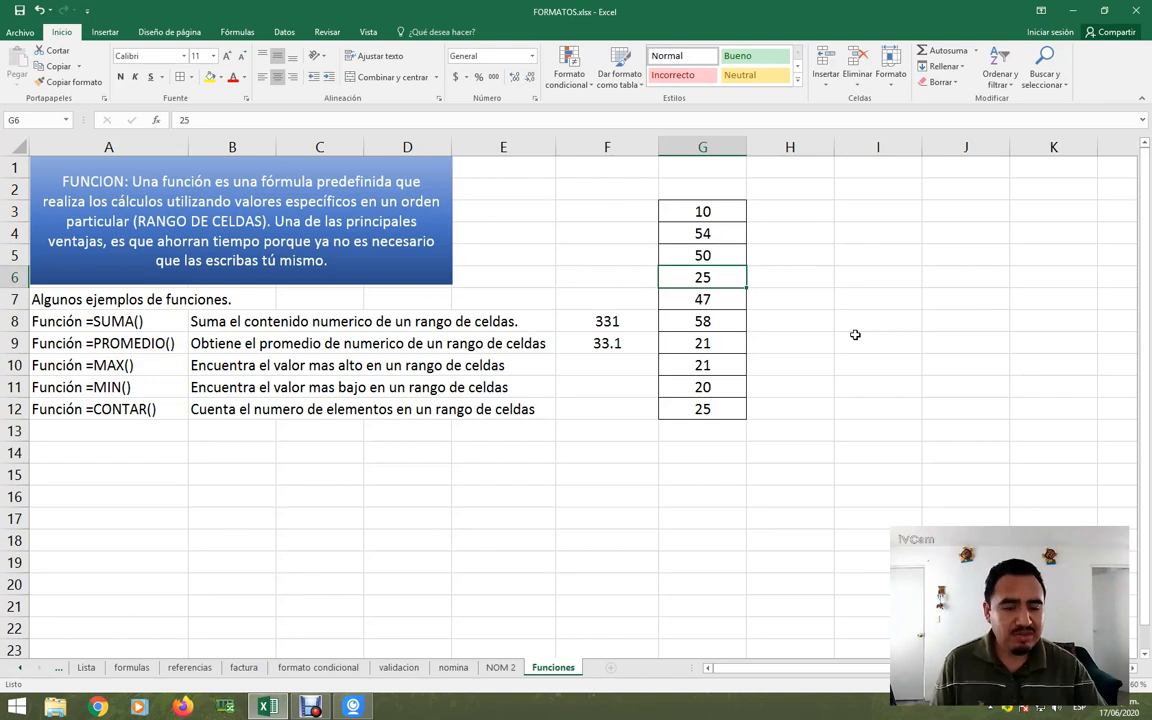
left_click(613, 342)
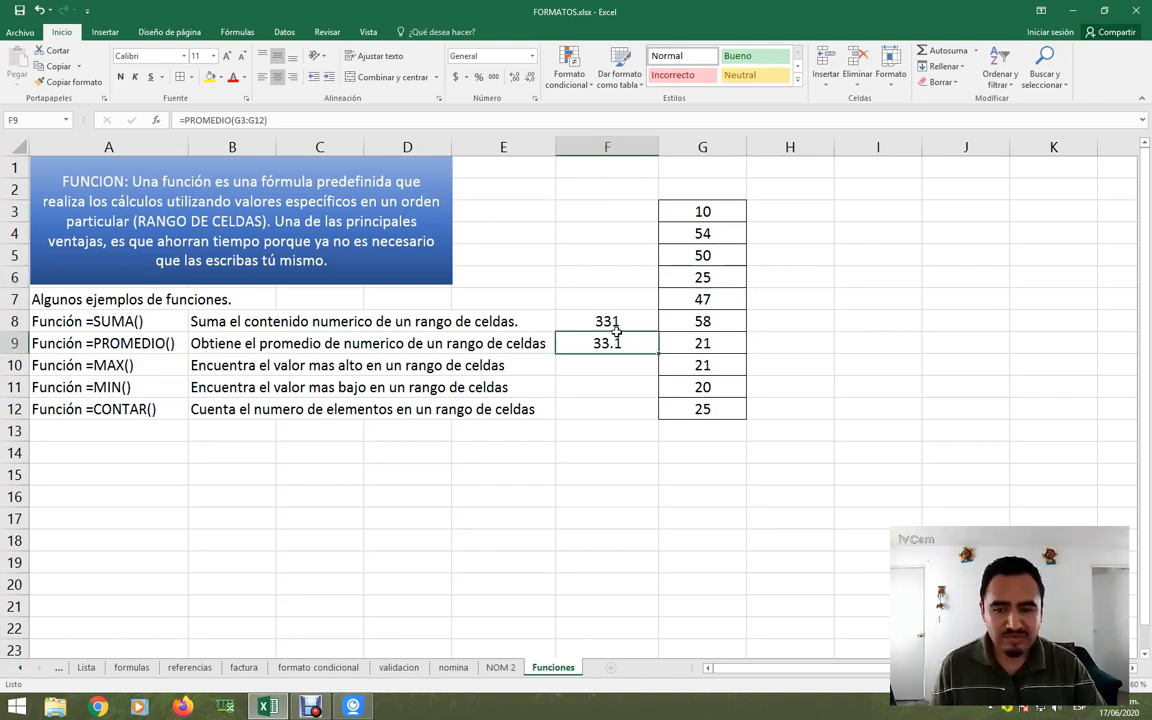
left_click(612, 366)
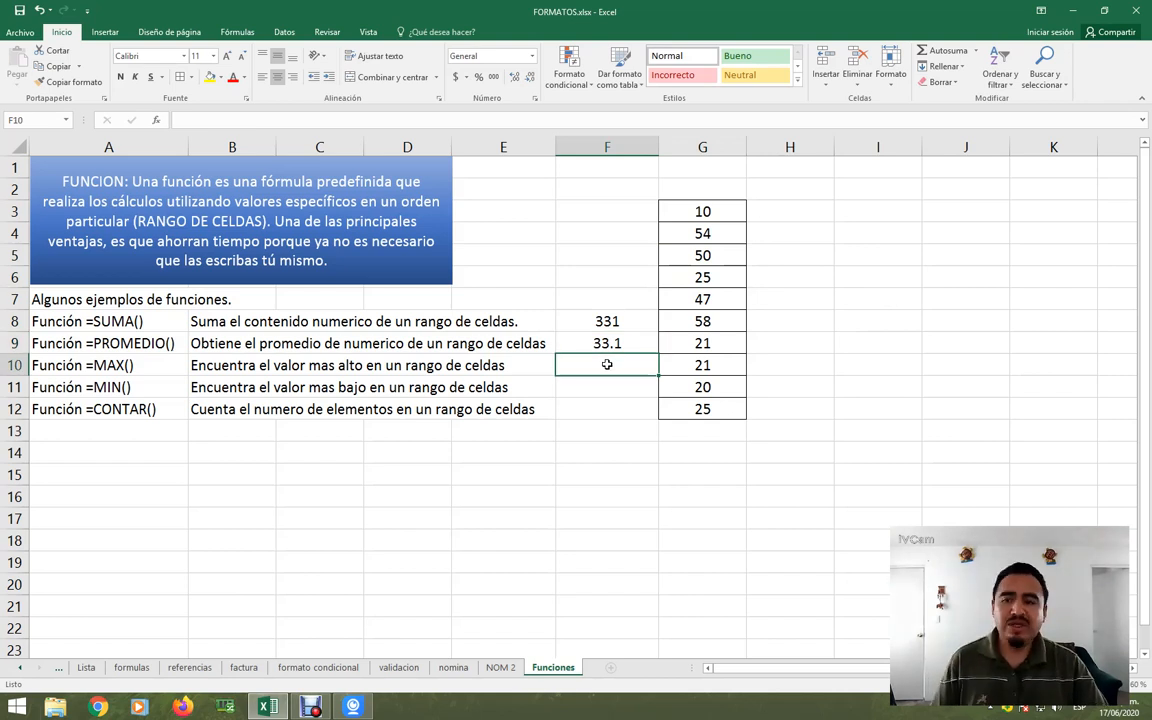
left_click(14, 365)
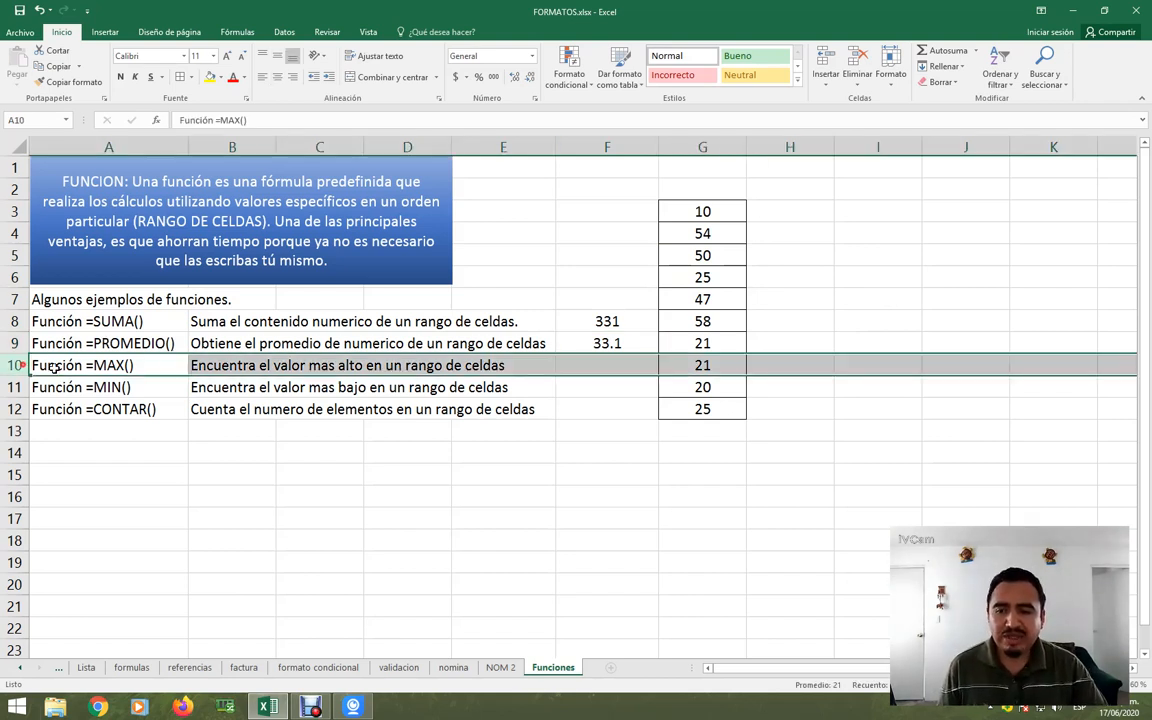
left_click(624, 369)
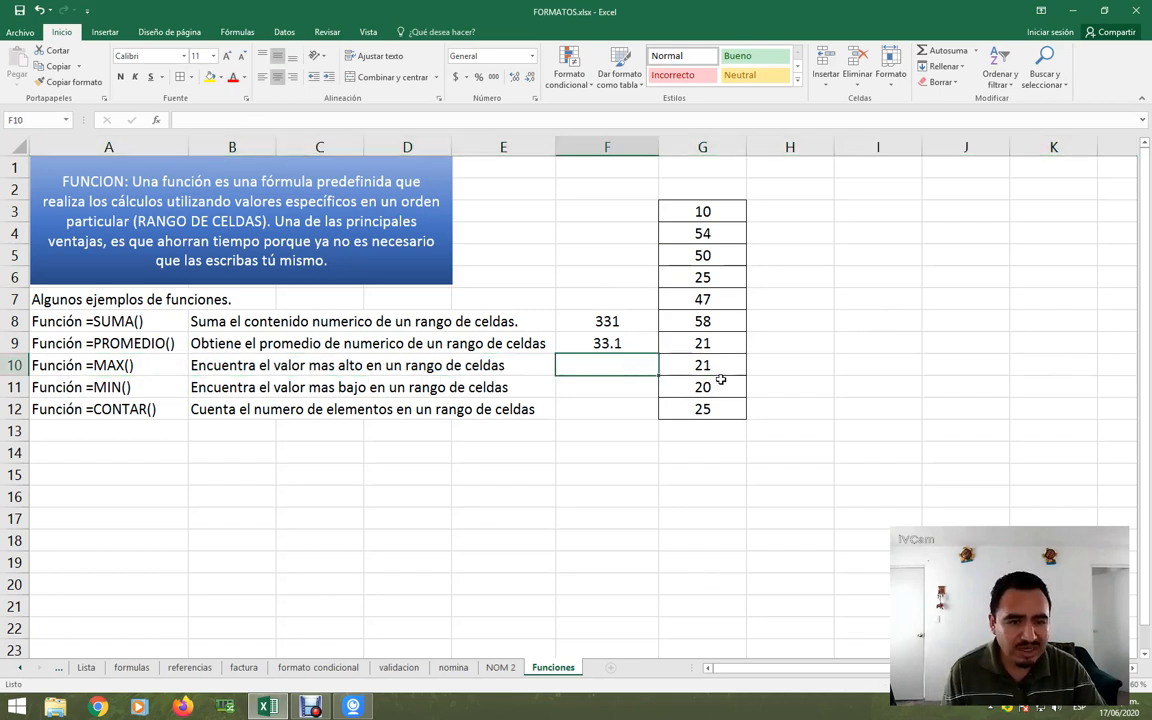
left_click(717, 236)
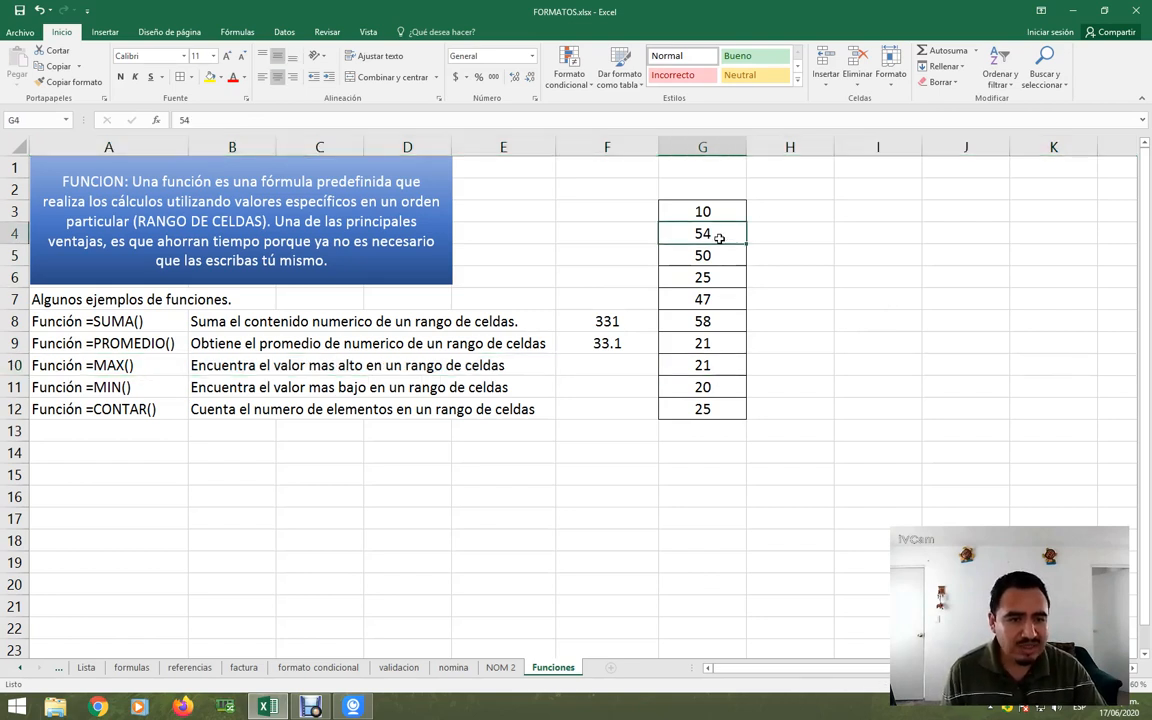
left_click(600, 346)
Enter a MAX formula in cell F10 that finds the highest value in the range G3:G12
left_click(597, 371)
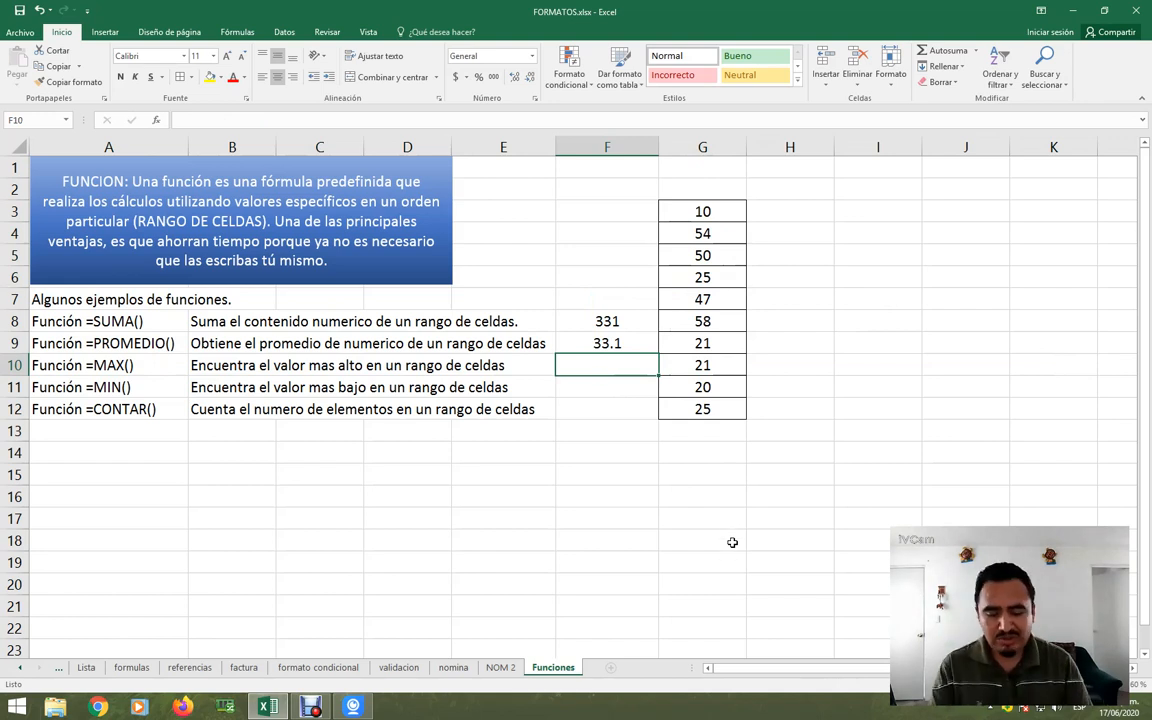
type("=ma")
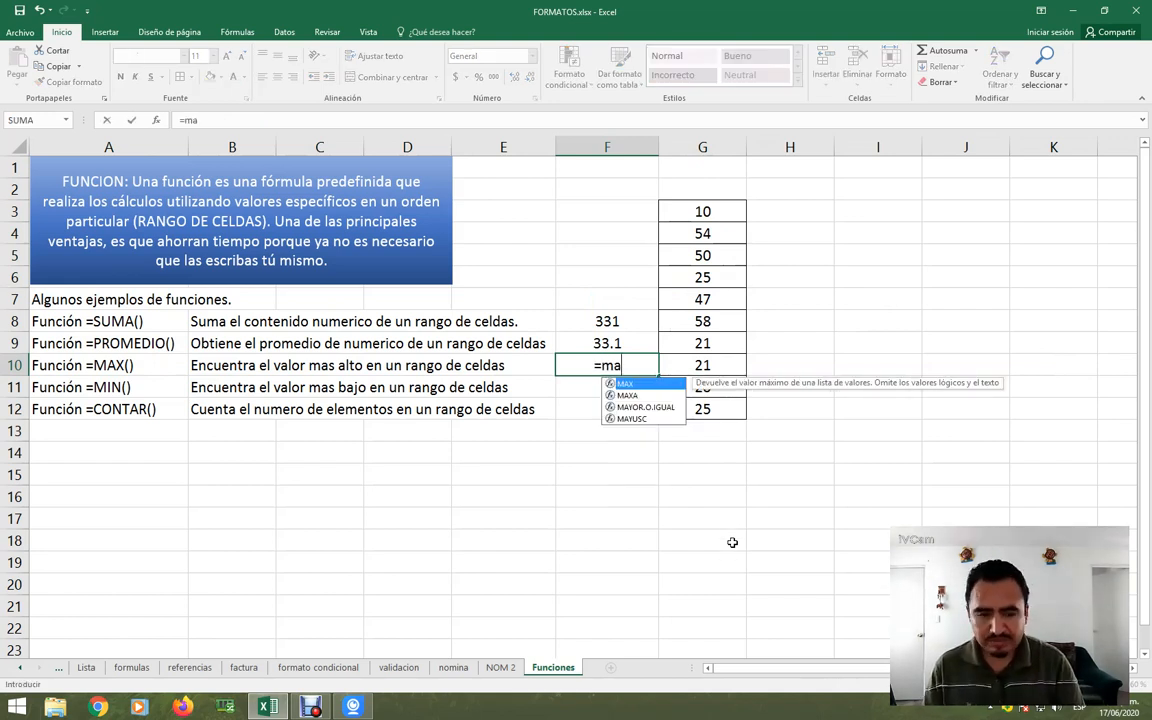
type("x(")
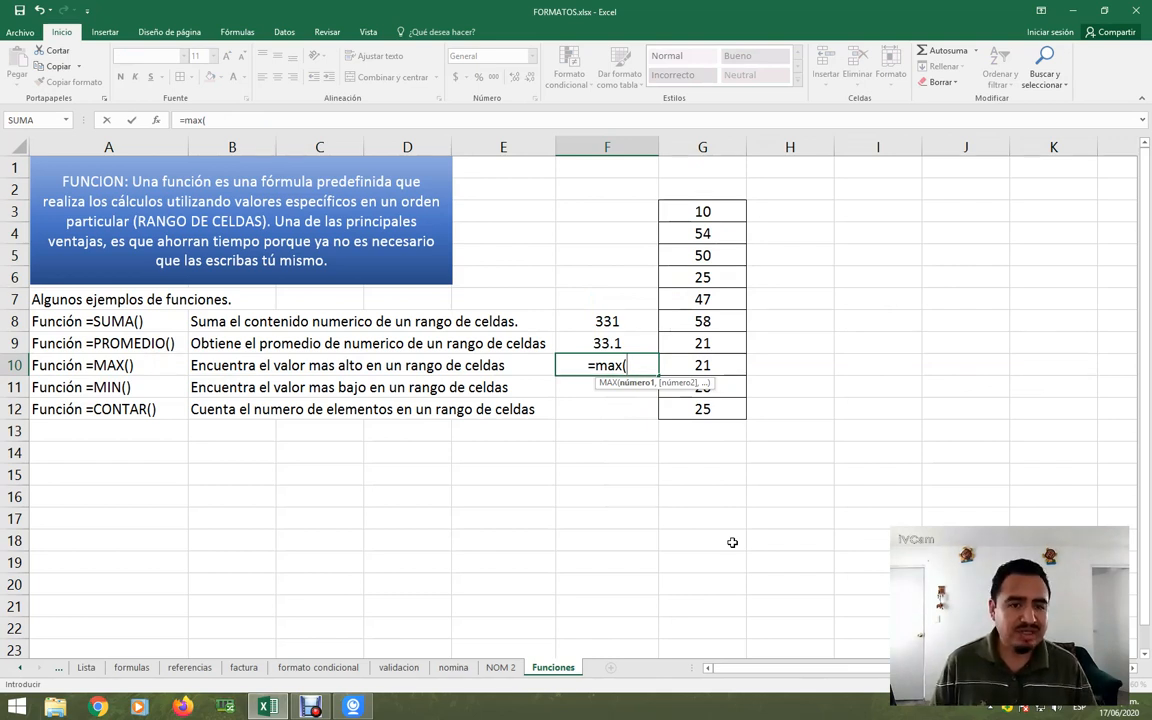
key("Right")
key("Up")
key("Up")
key("Up")
key("Up")
key("Up")
key("Up")
key("Up")
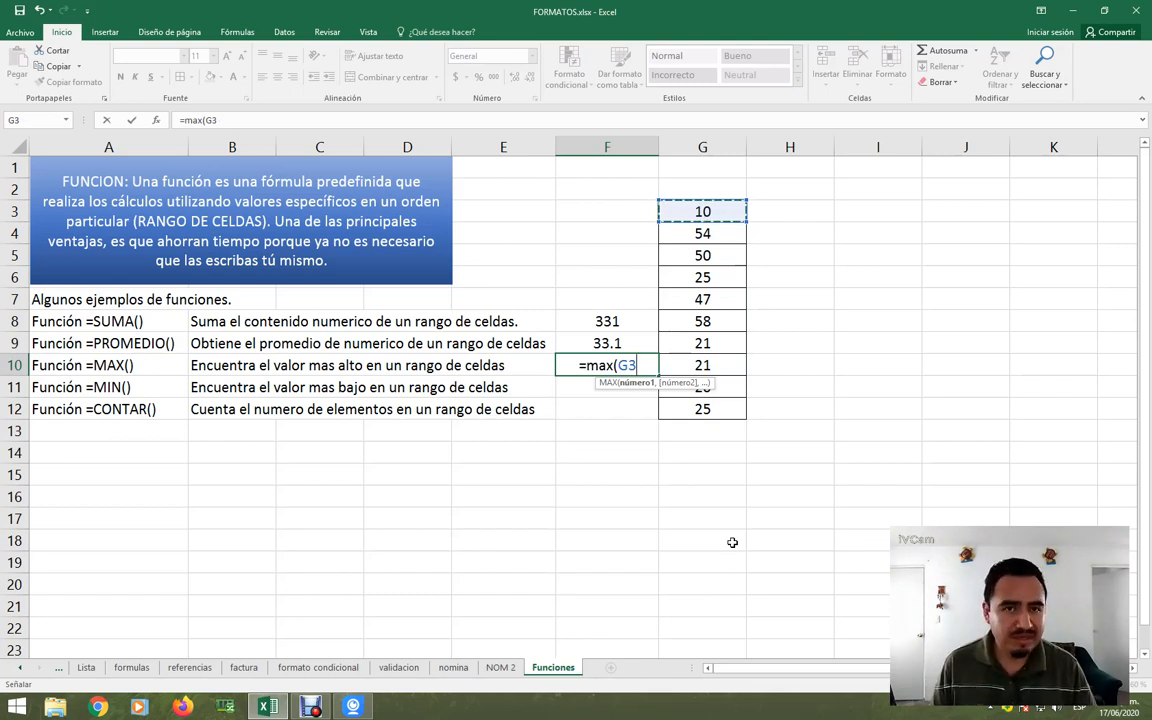
key("shift+Down")
key("shift+Down")
key("shift+Down")
key("shift+Down")
key("shift+Down")
key("shift+Down")
key("shift+Down")
key("shift+Down")
key("shift+Down")
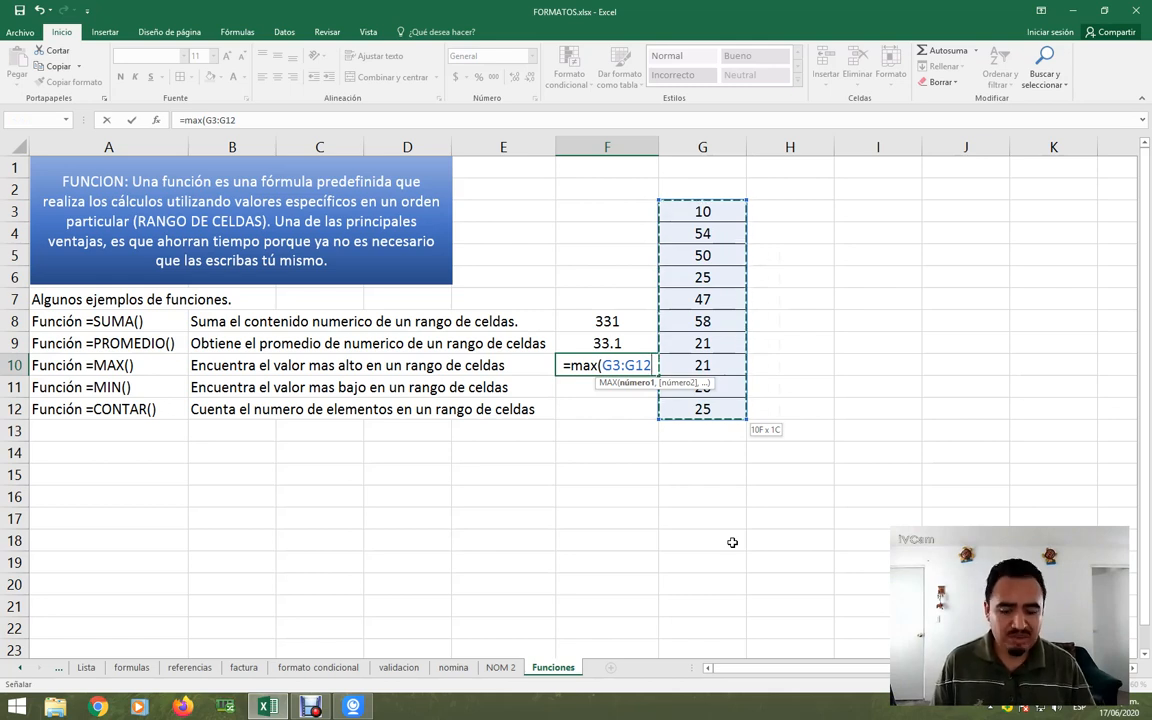
type(")")
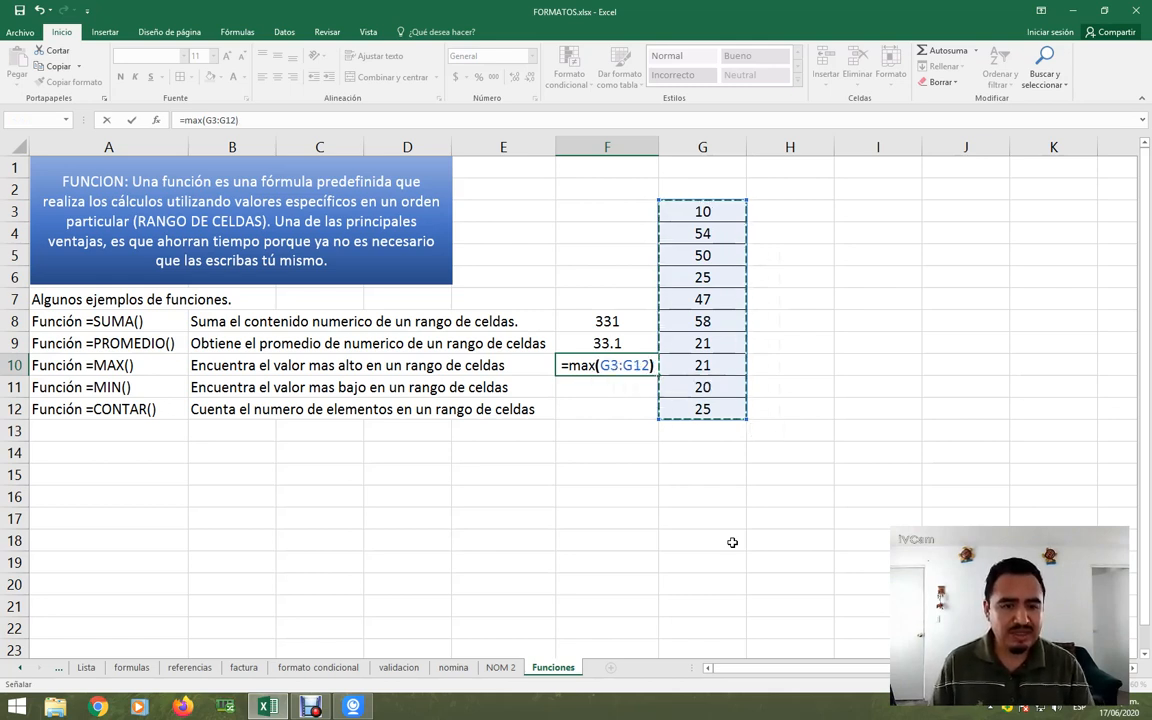
key("Return")
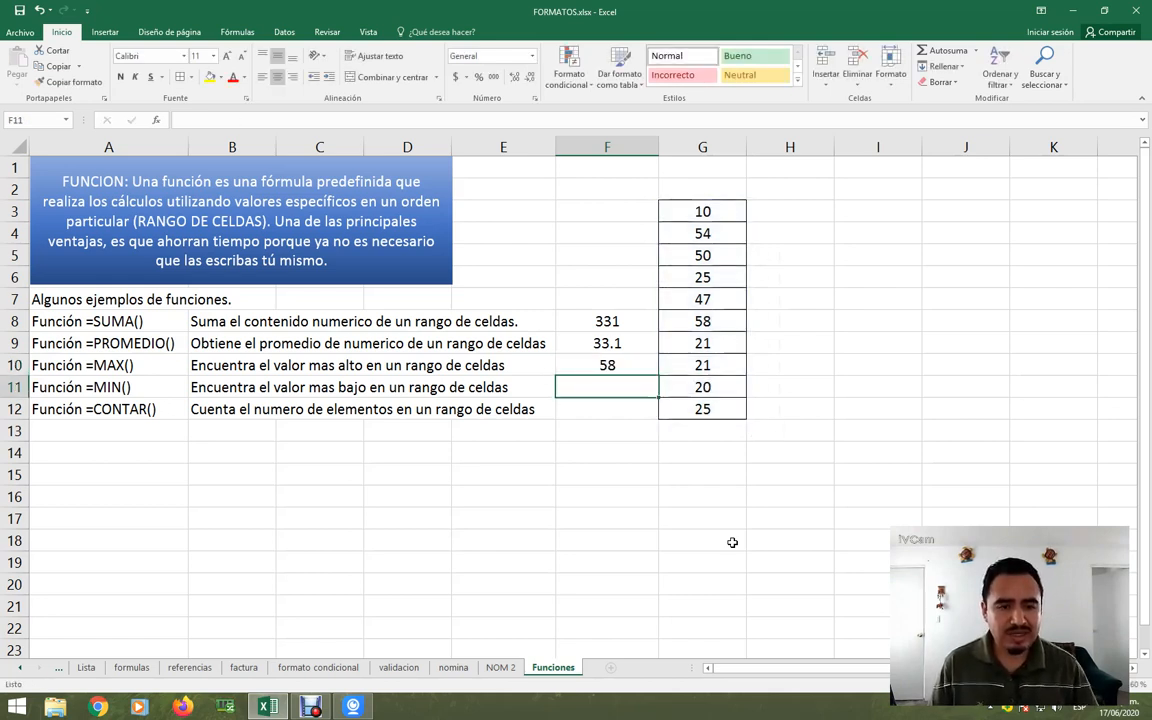
Compare the value in G8 with the MAX result in F10, and set cell G3 to 1000
left_click(700, 321)
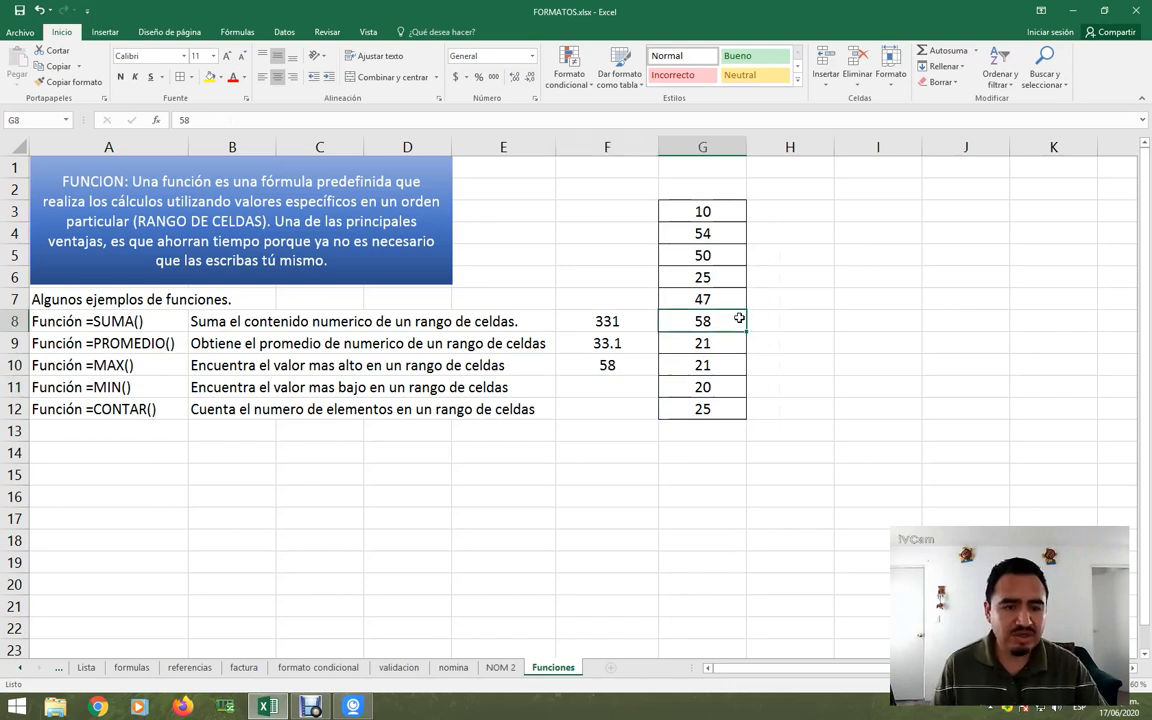
left_click(617, 379)
left_click(619, 366)
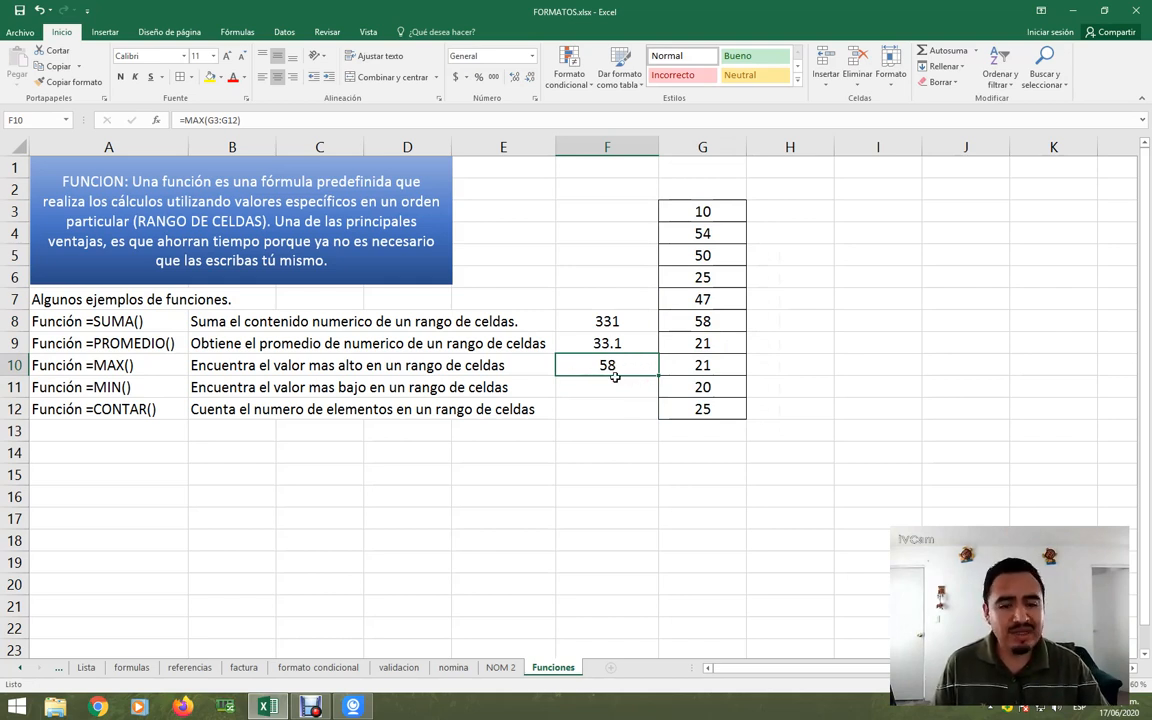
left_click(718, 212)
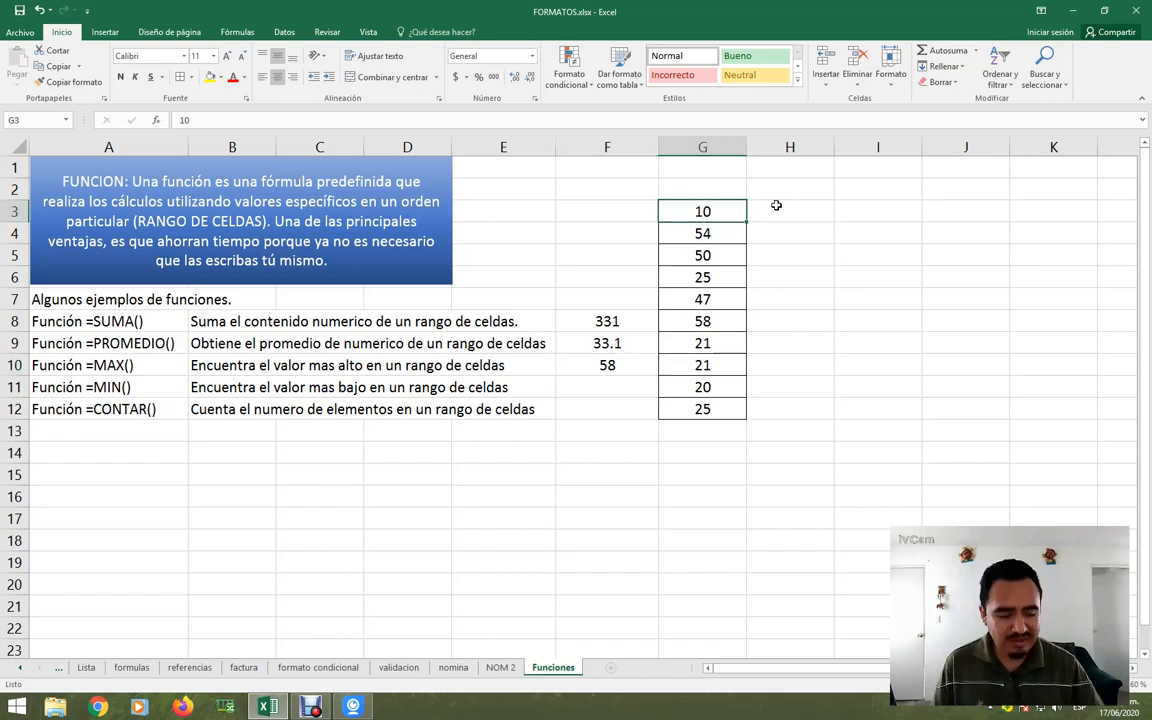
type("1000")
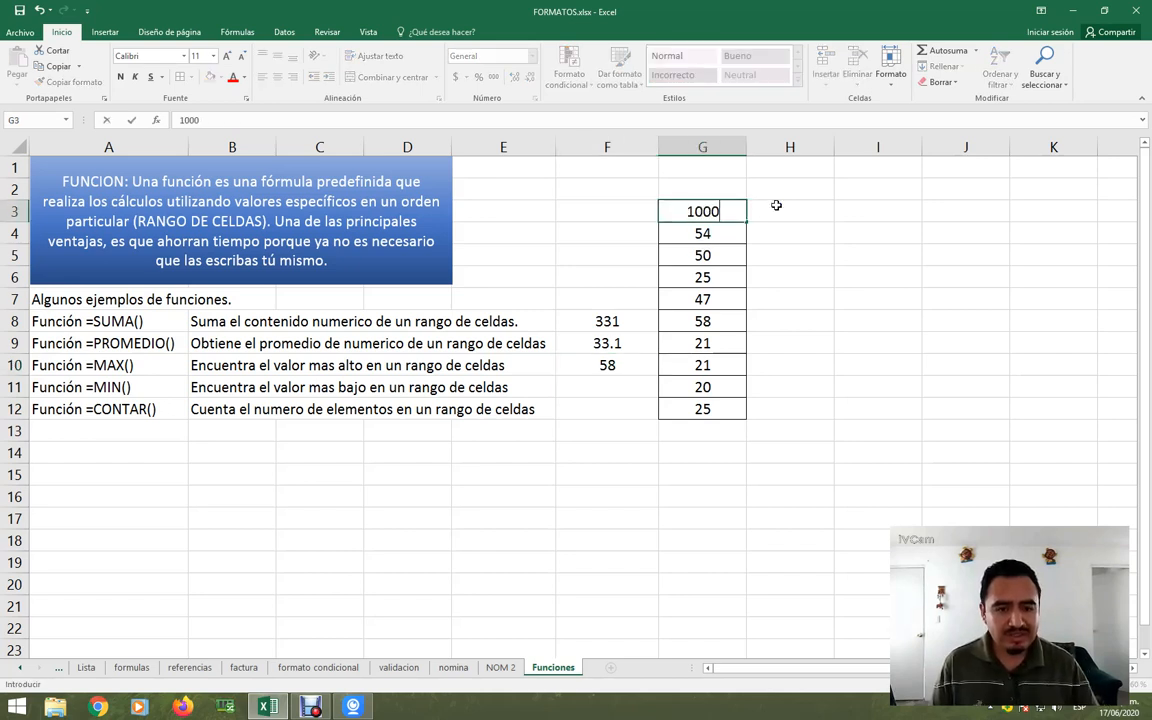
key("Return")
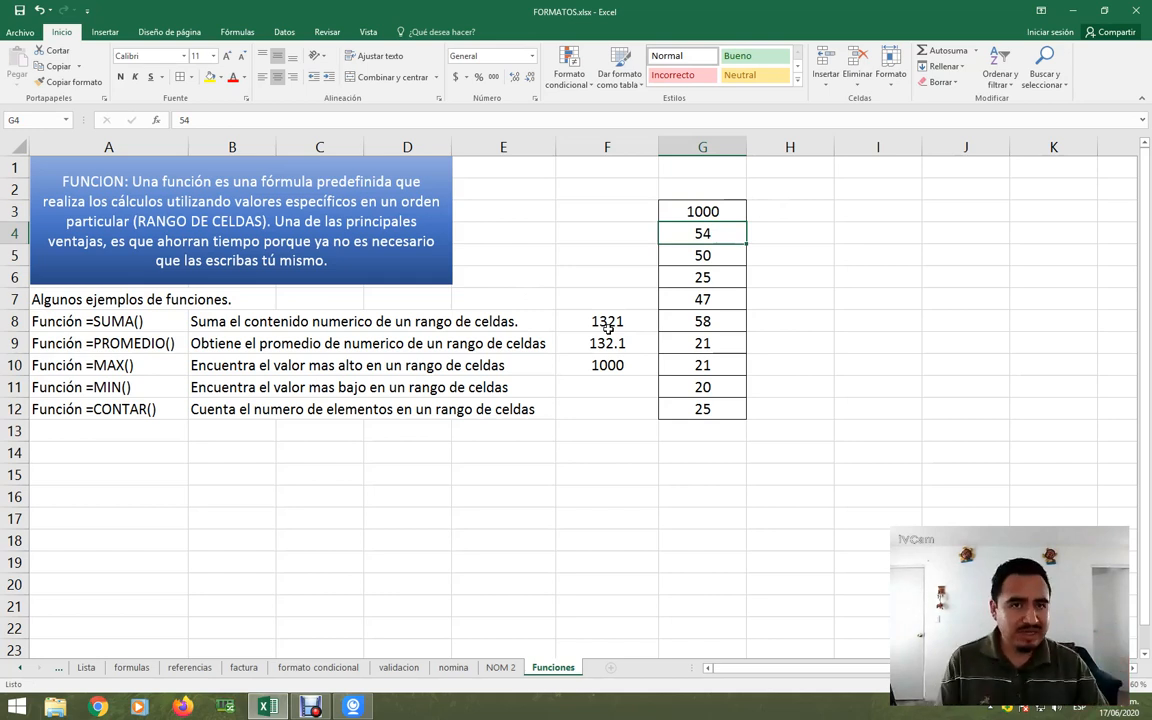
Review the range G3:G12 and set cell G3 to 100
left_click_drag(705, 211, 702, 404)
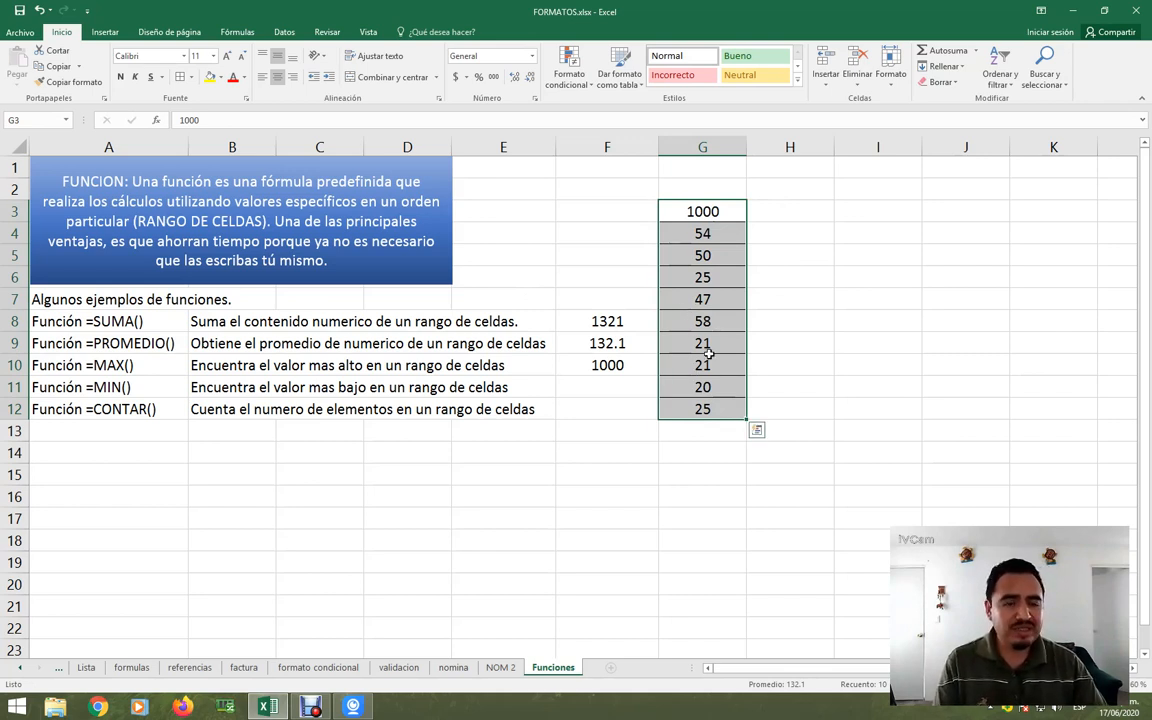
left_click(611, 389)
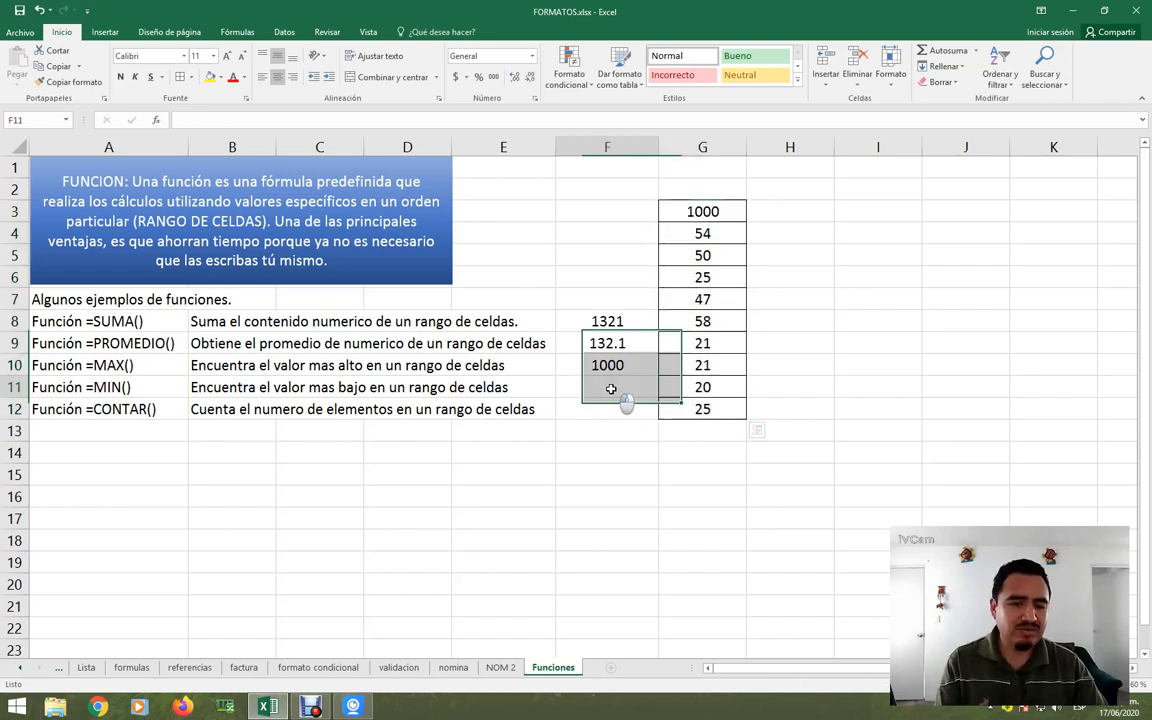
left_click(717, 213)
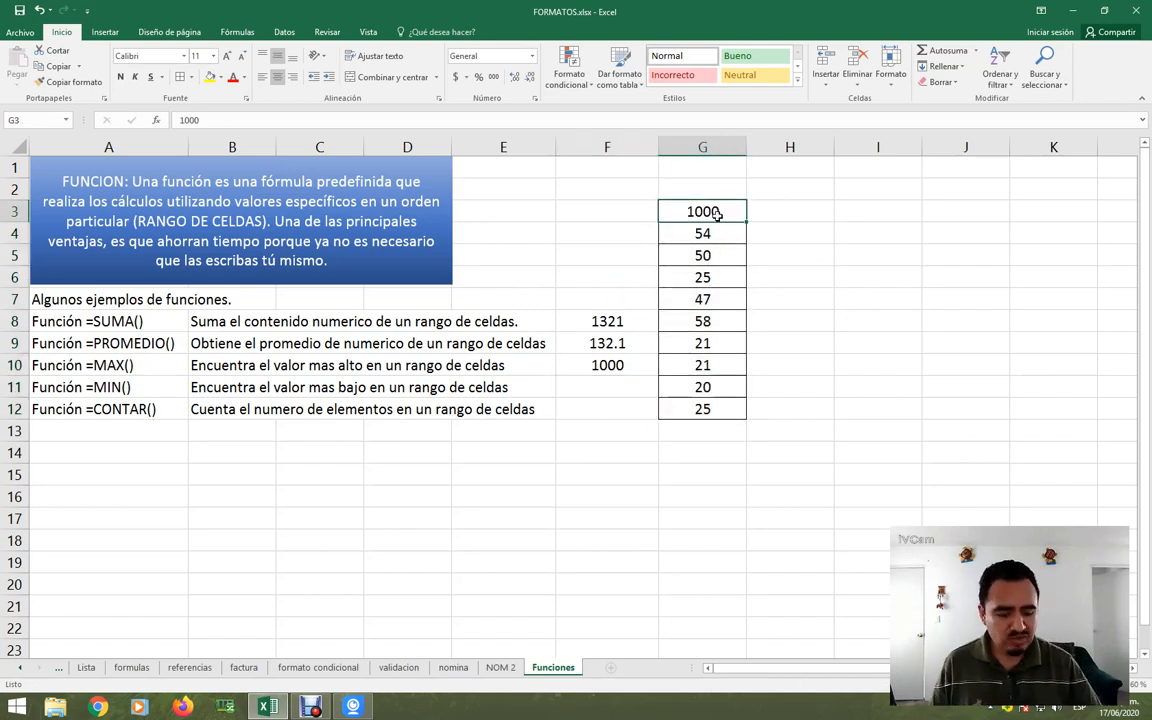
type("100")
key("Return")
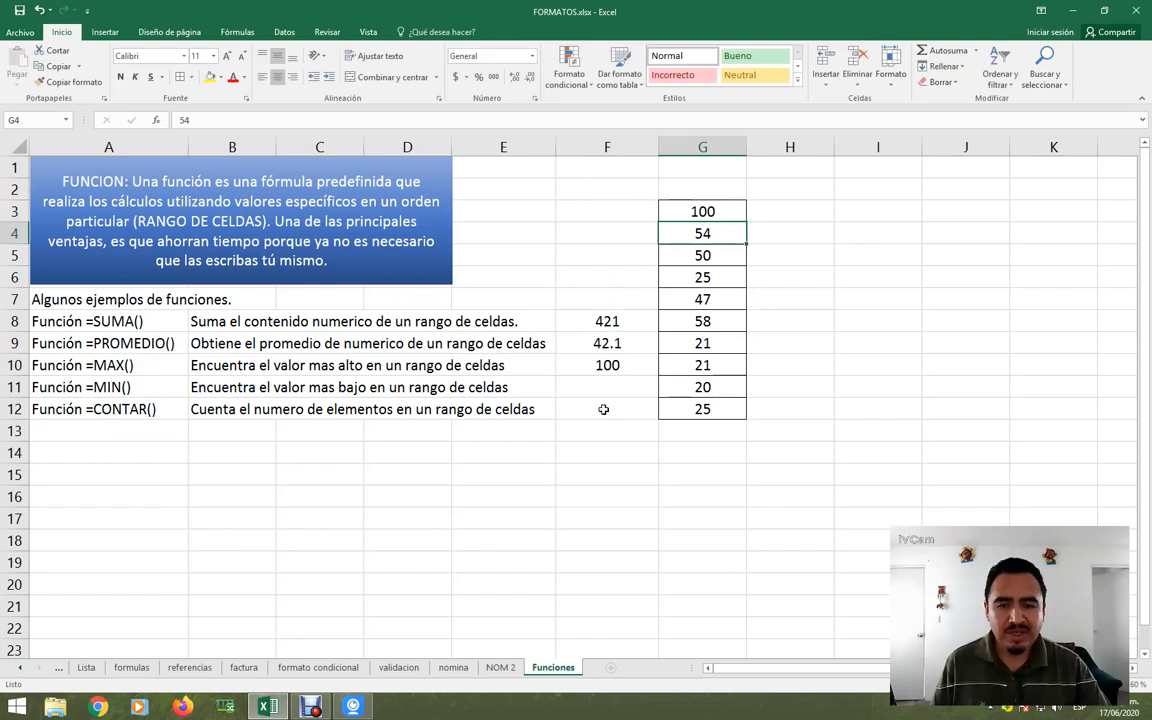
Enter a MIN formula in cell F11 that finds the lowest value in the range G3:G12
left_click(588, 387)
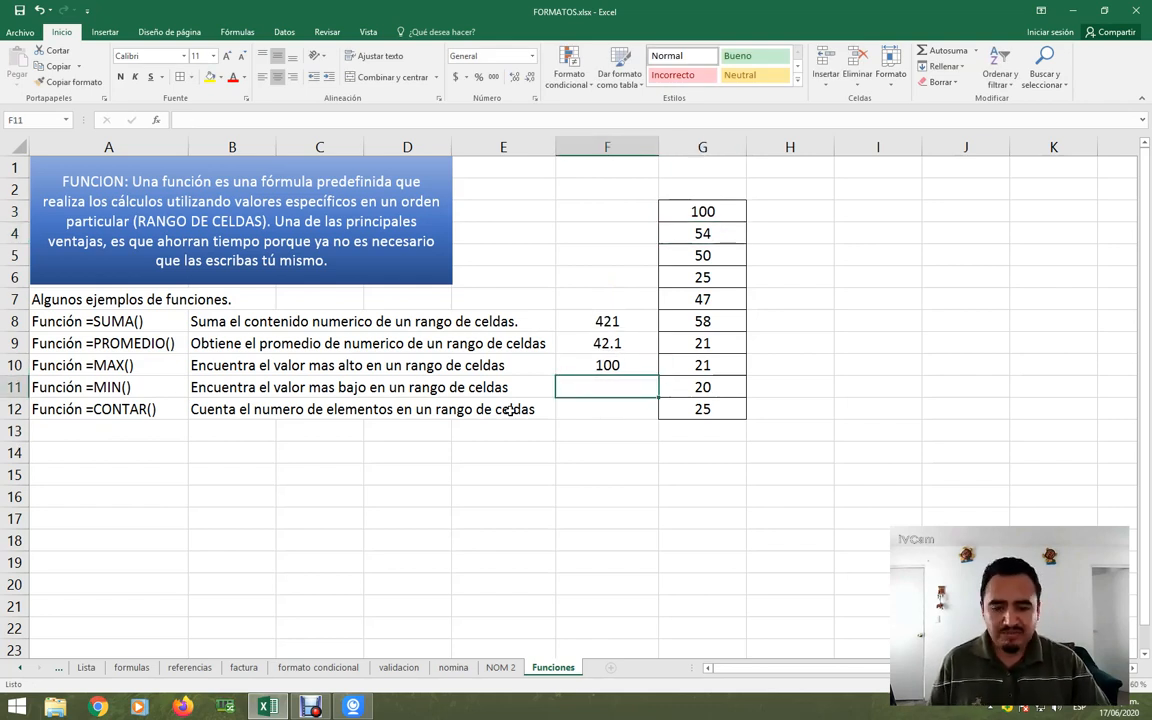
type("=")
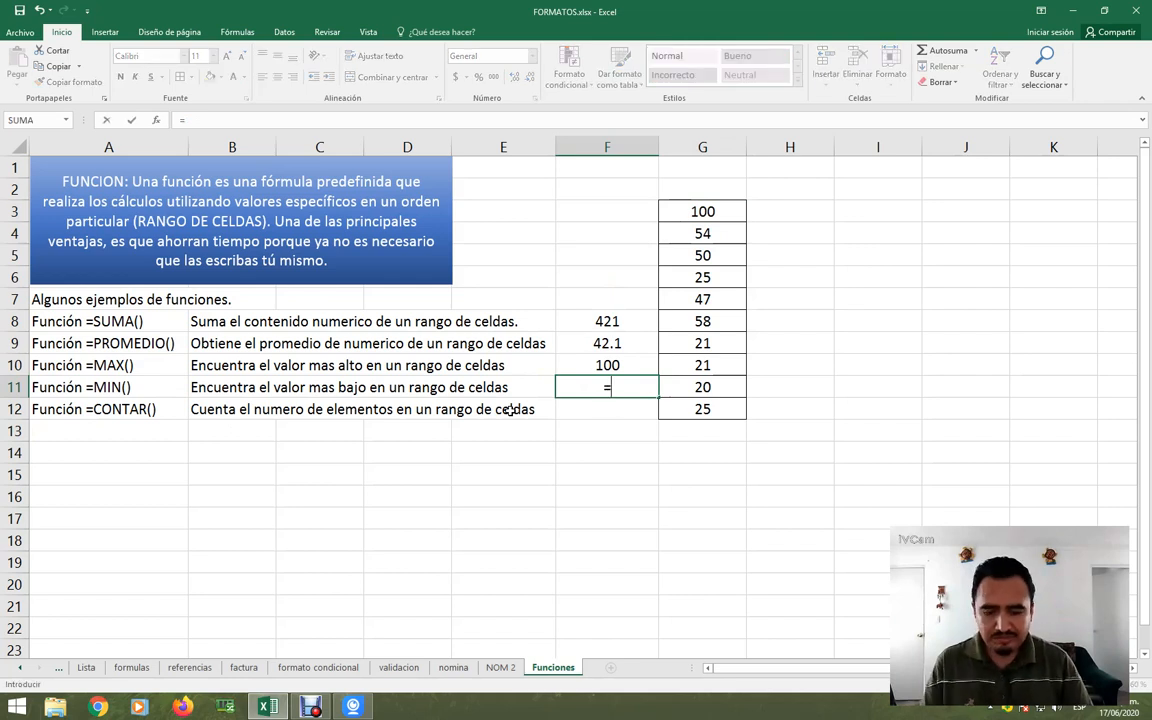
type("min(")
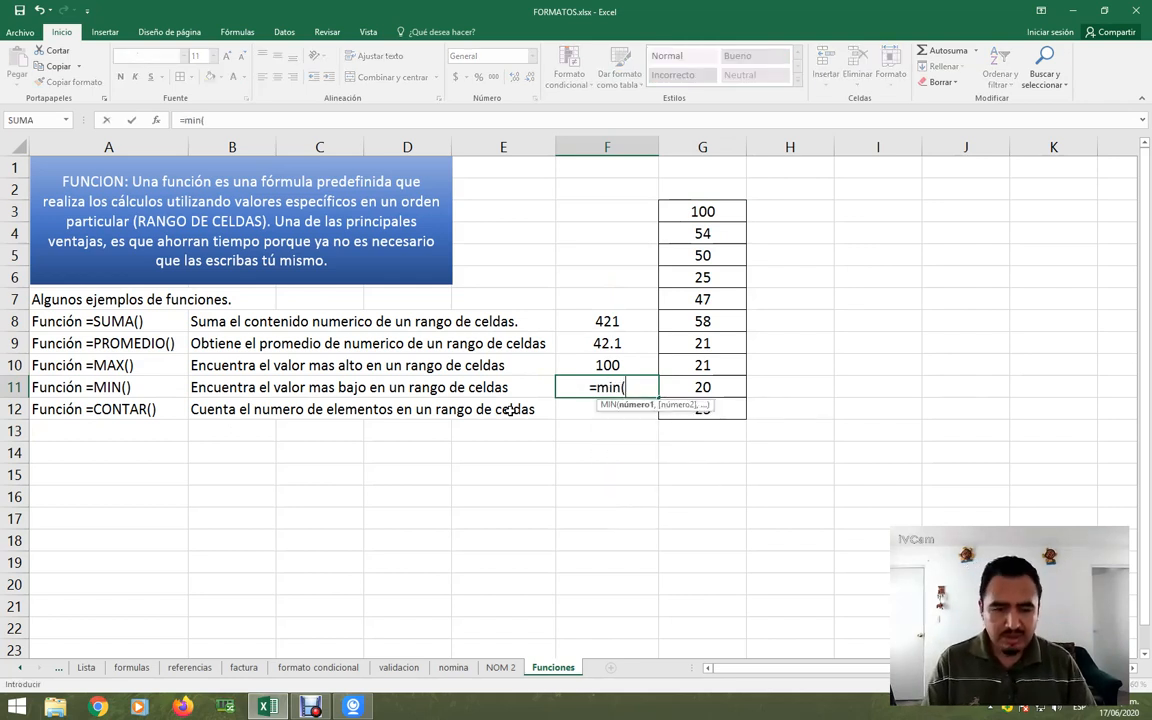
left_click_drag(665, 211, 703, 406)
type(")")
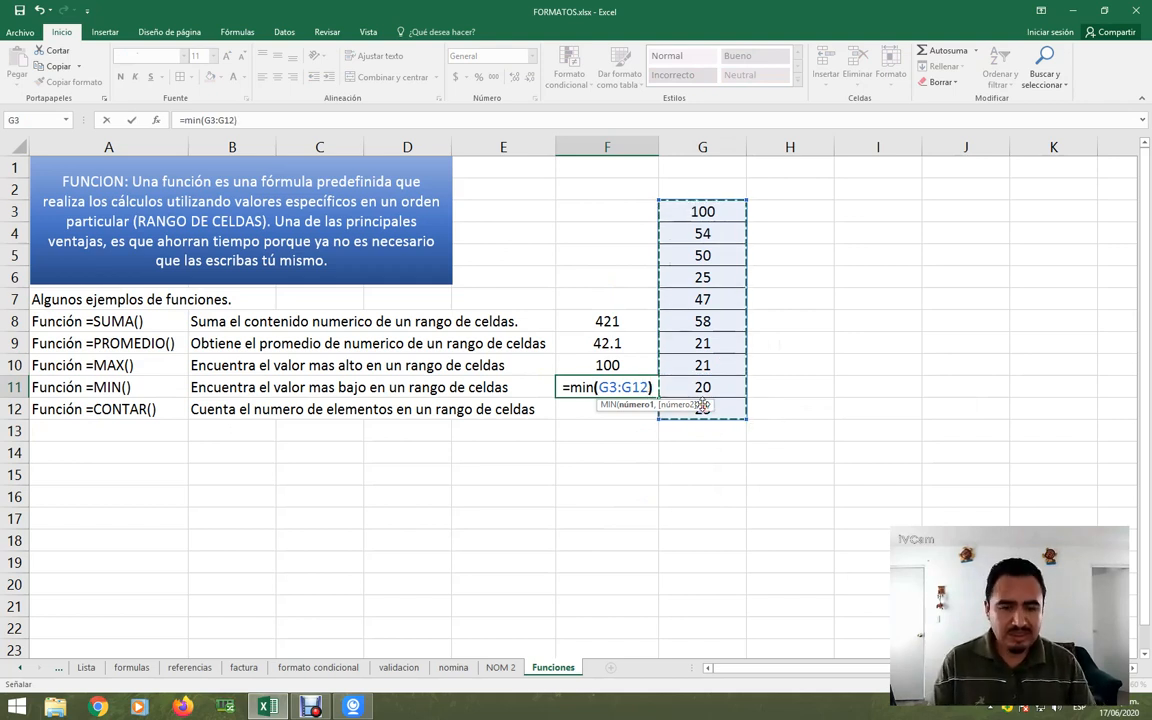
key("Return")
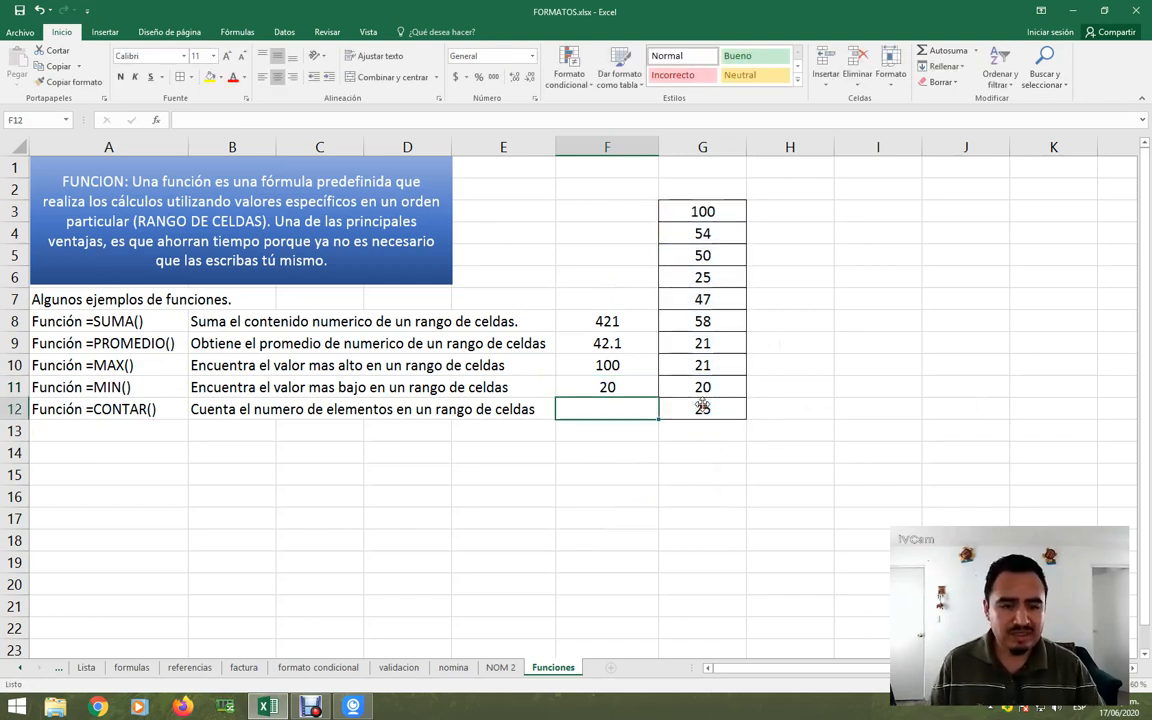
Set cell G11 to 1 and check the MIN result in F11
left_click(704, 389)
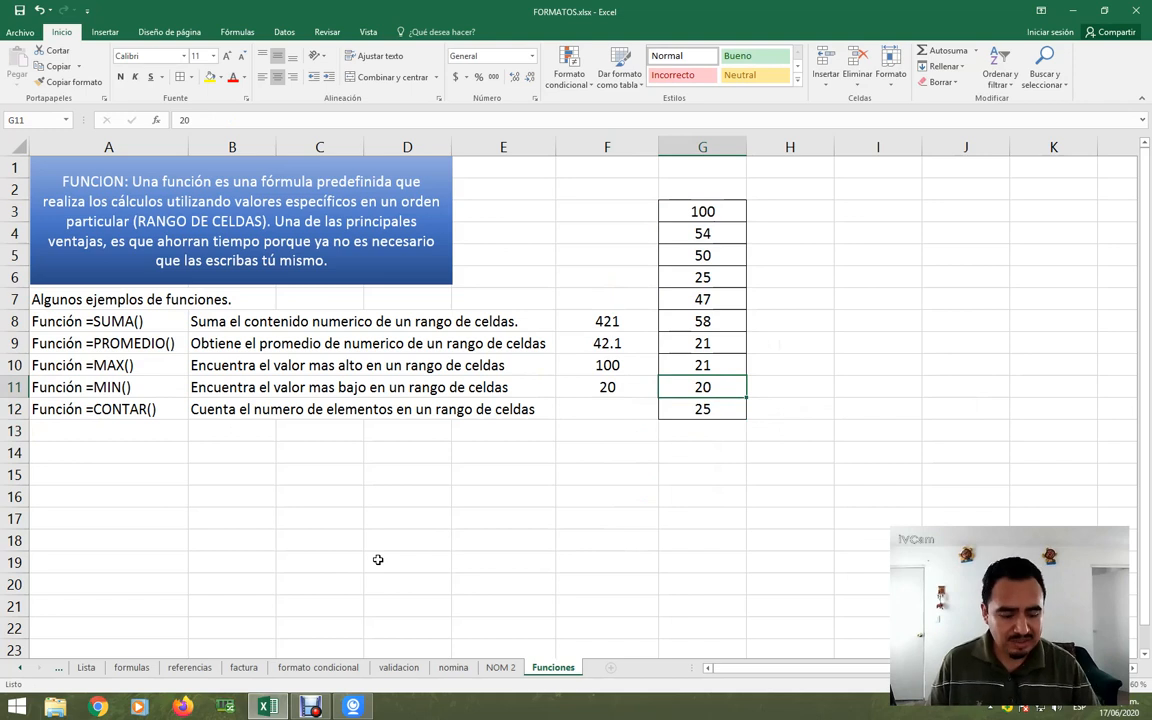
type("1")
key("Return")
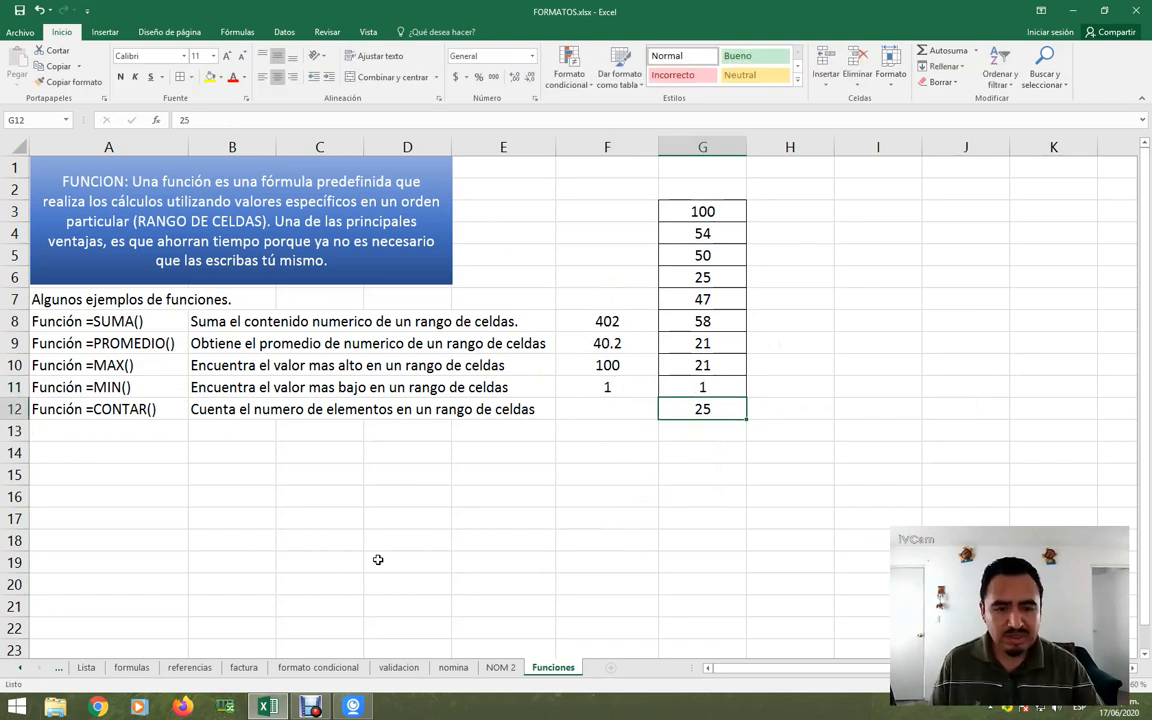
left_click(633, 391)
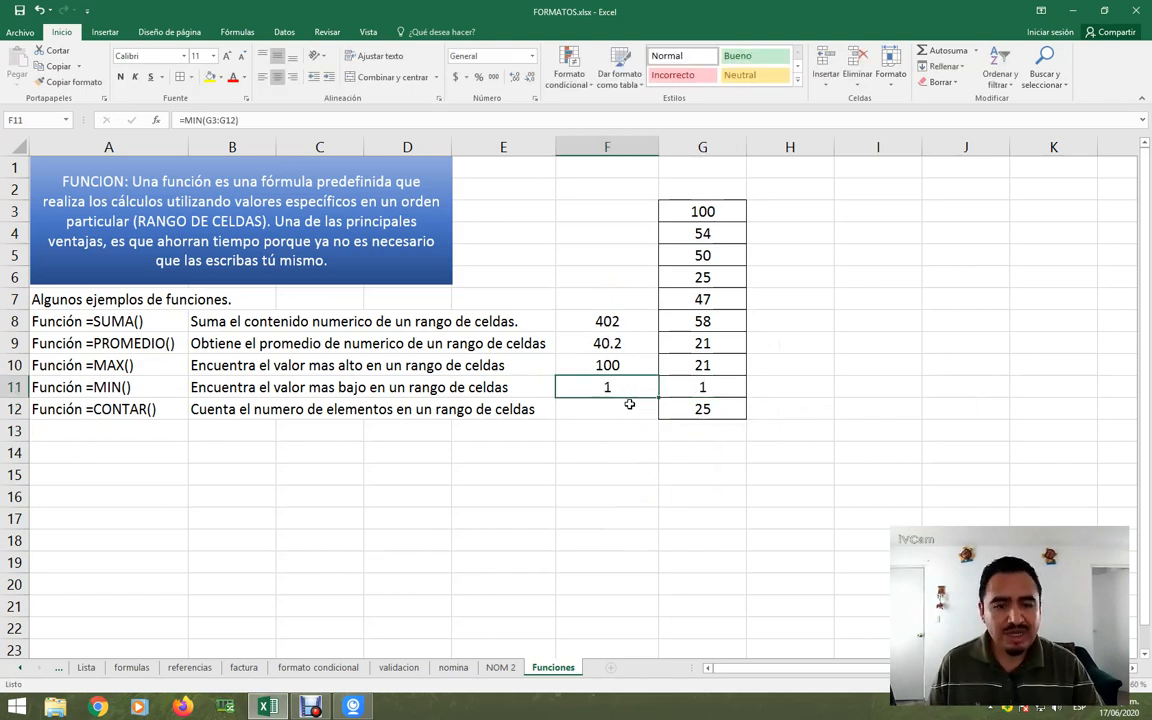
Go through the cells G3 to G12 one by one to count the elements in the range by hand
left_click(594, 412)
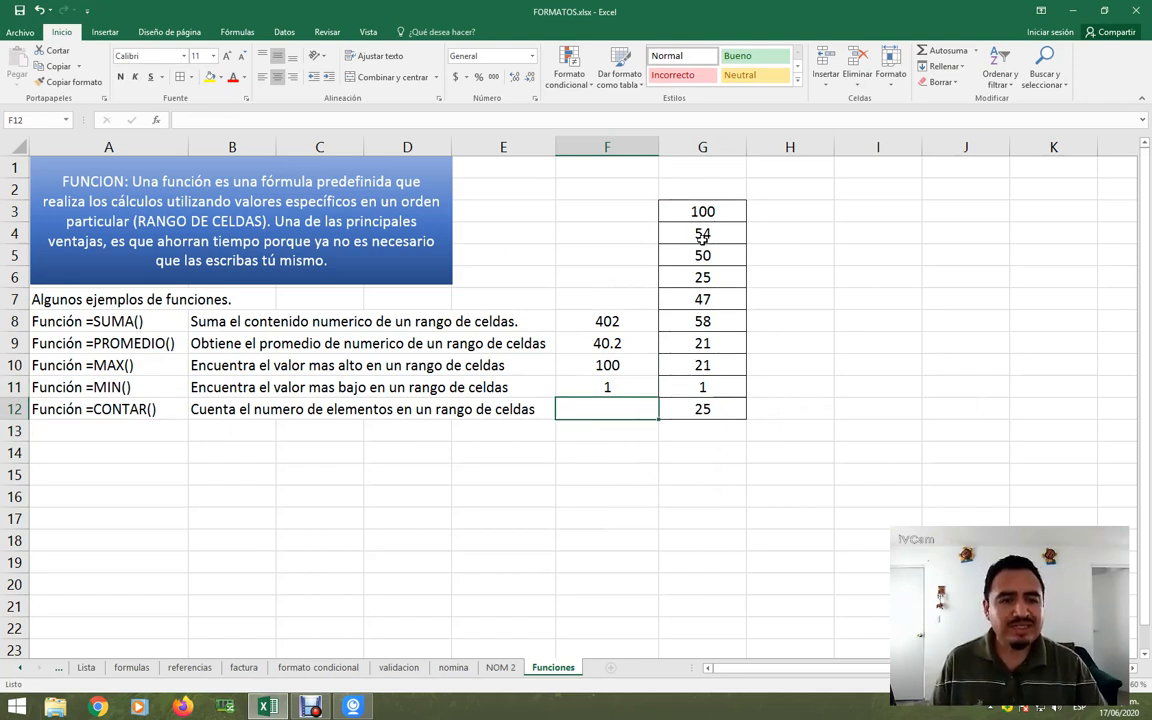
left_click(688, 408)
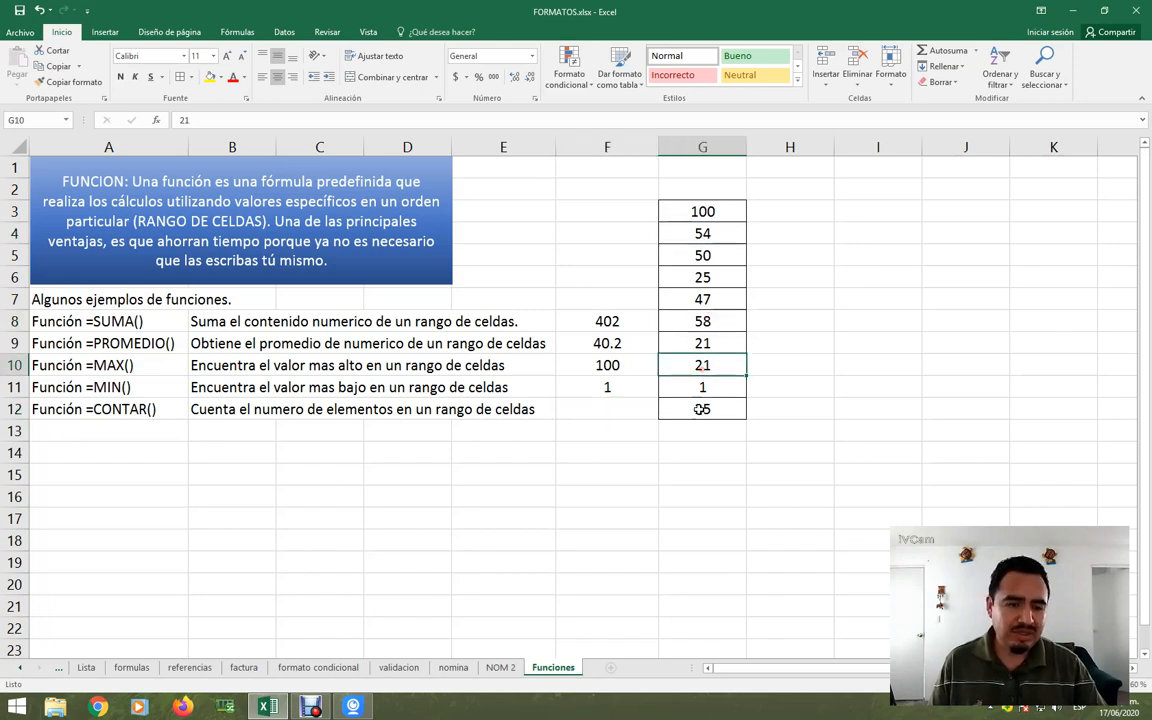
left_click(624, 415)
left_click(707, 213)
left_click(715, 236)
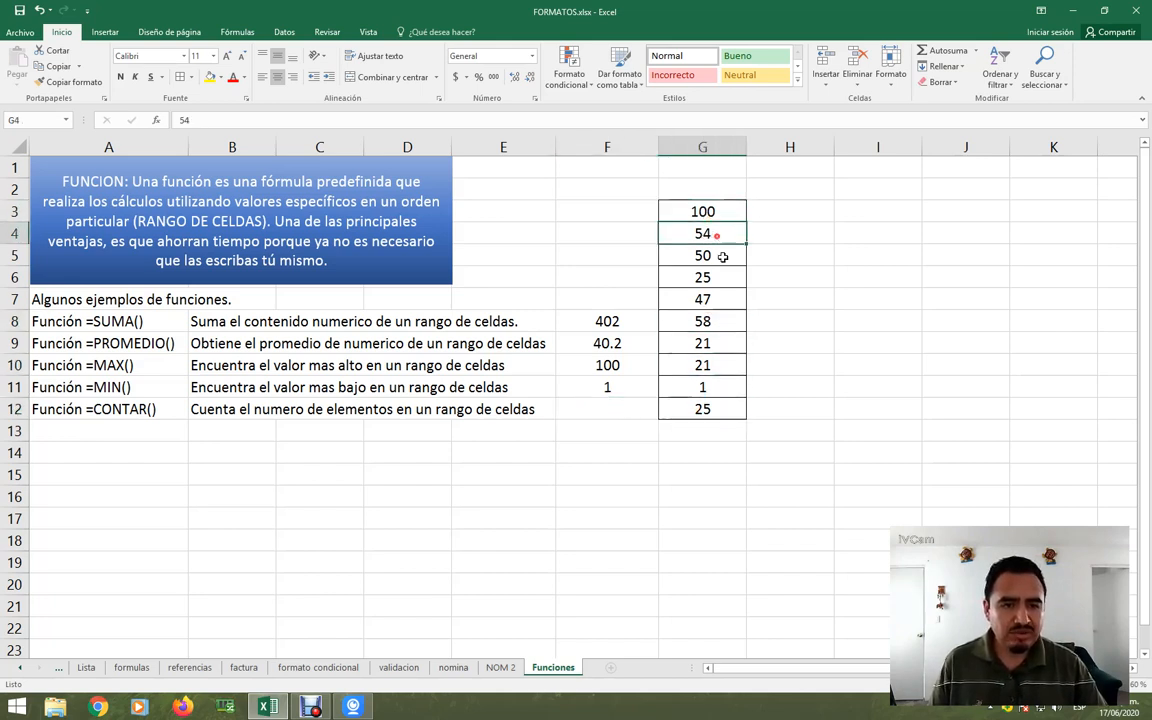
left_click(723, 258)
left_click(716, 278)
left_click(712, 299)
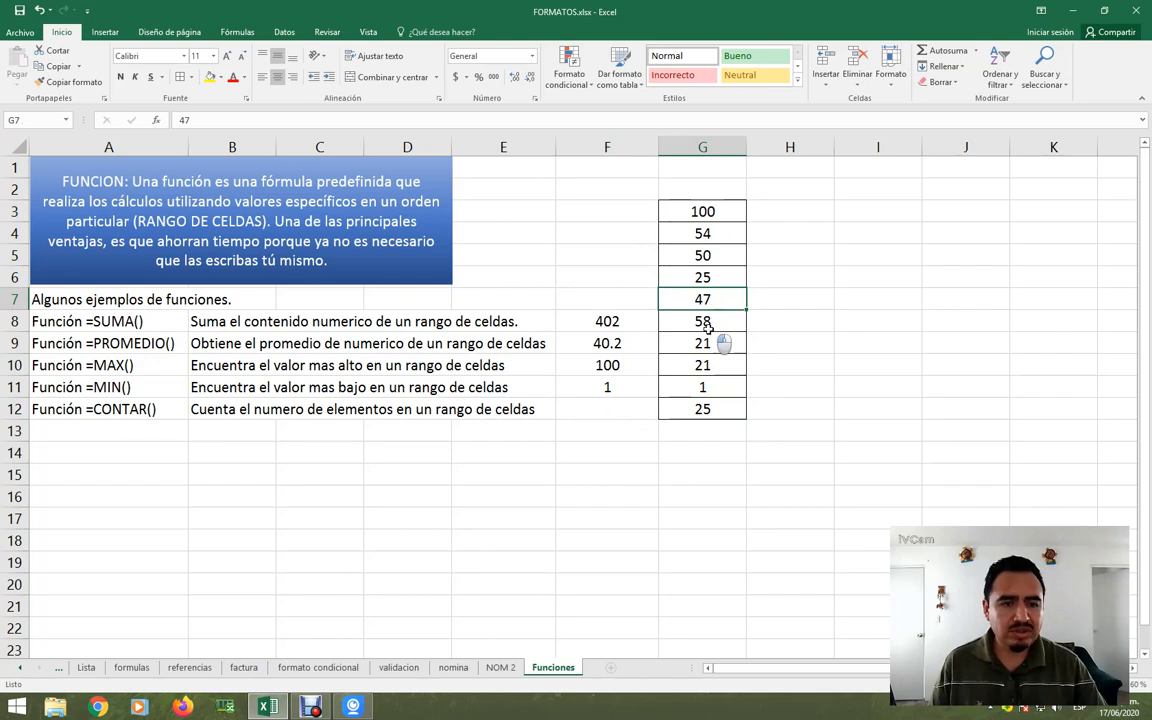
left_click(712, 322)
left_click(705, 343)
left_click(712, 365)
left_click(712, 387)
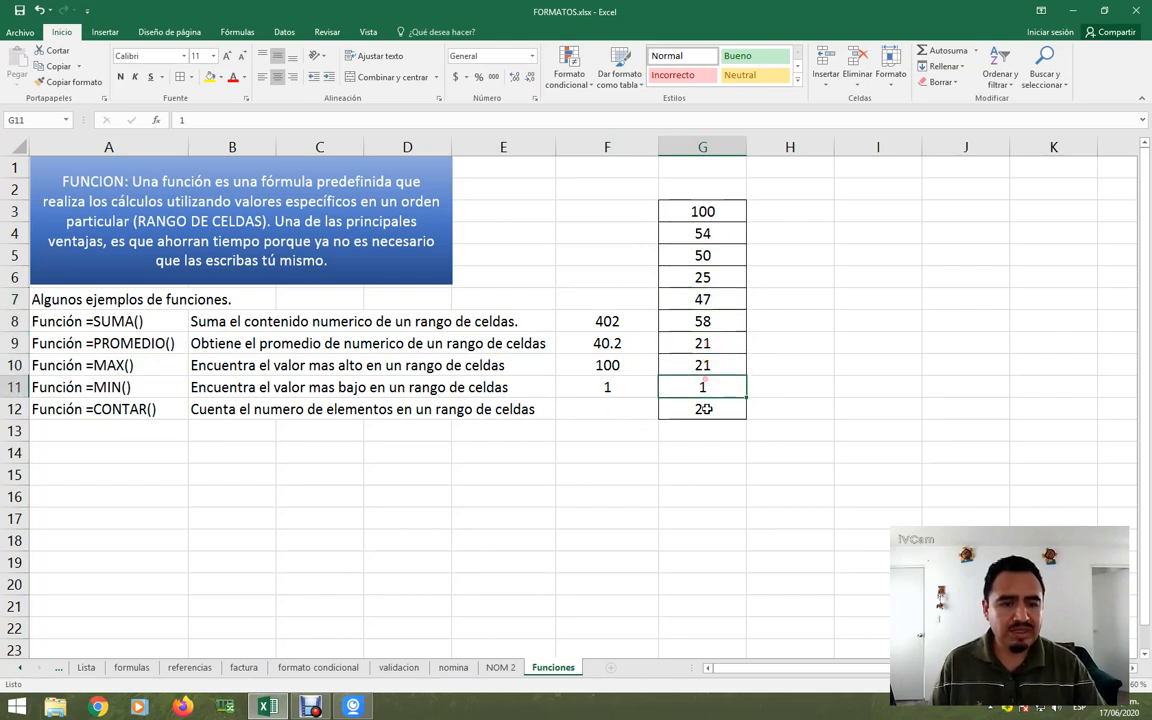
left_click(705, 409)
Enter a CONTAR formula in cell F12 that counts the numeric cells in the range G3:G12
left_click(607, 410)
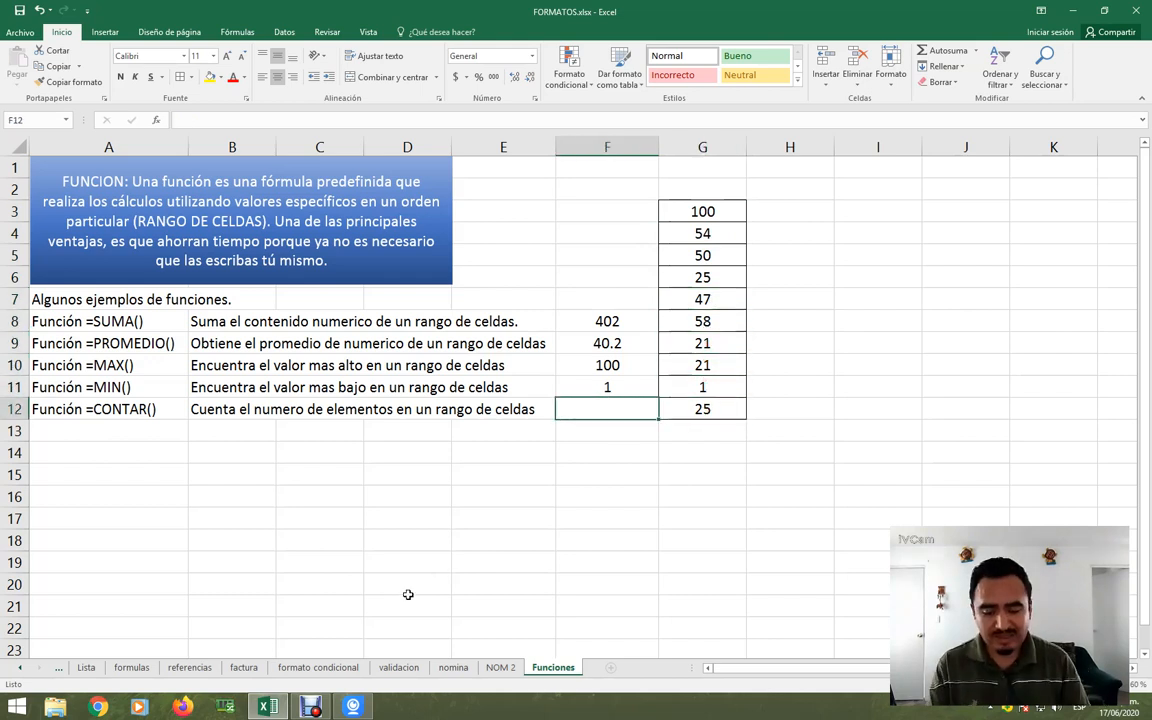
type("=contar")
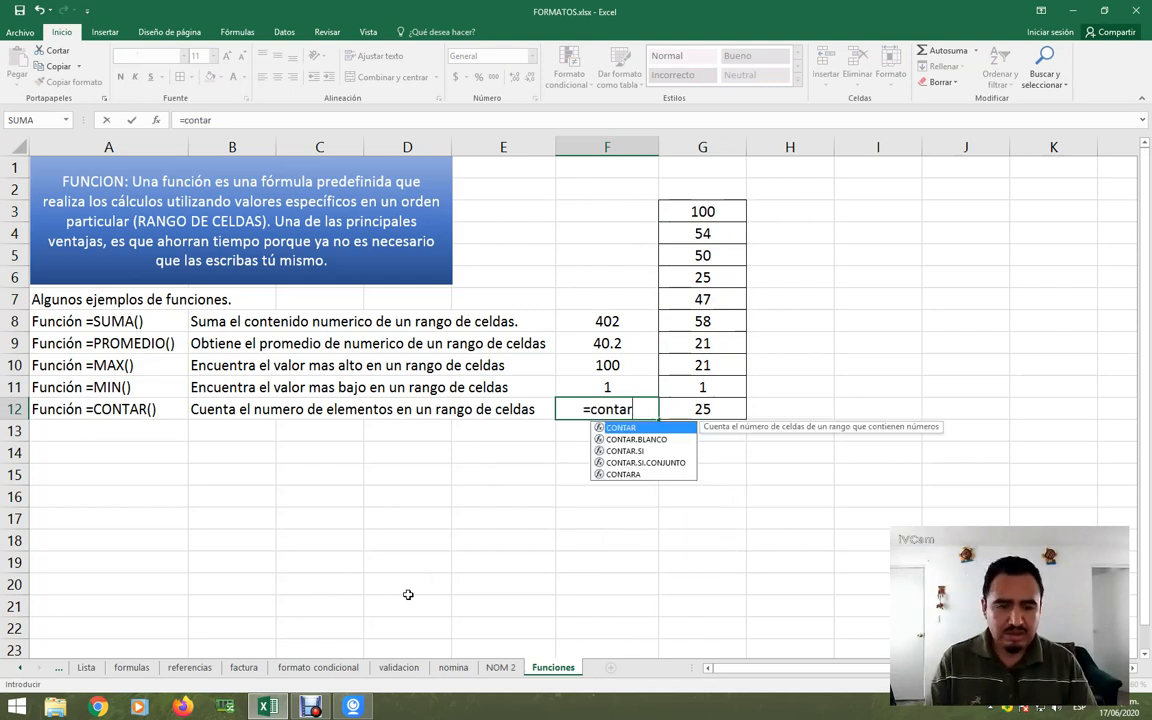
type("(")
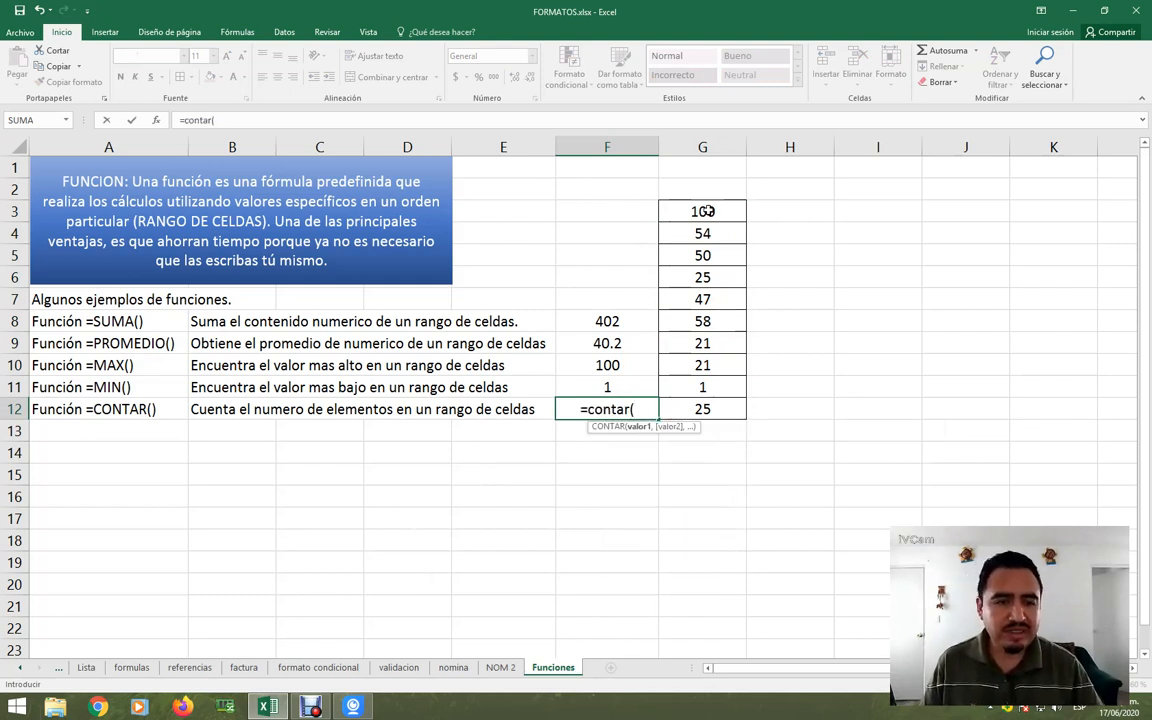
left_click_drag(700, 211, 696, 408)
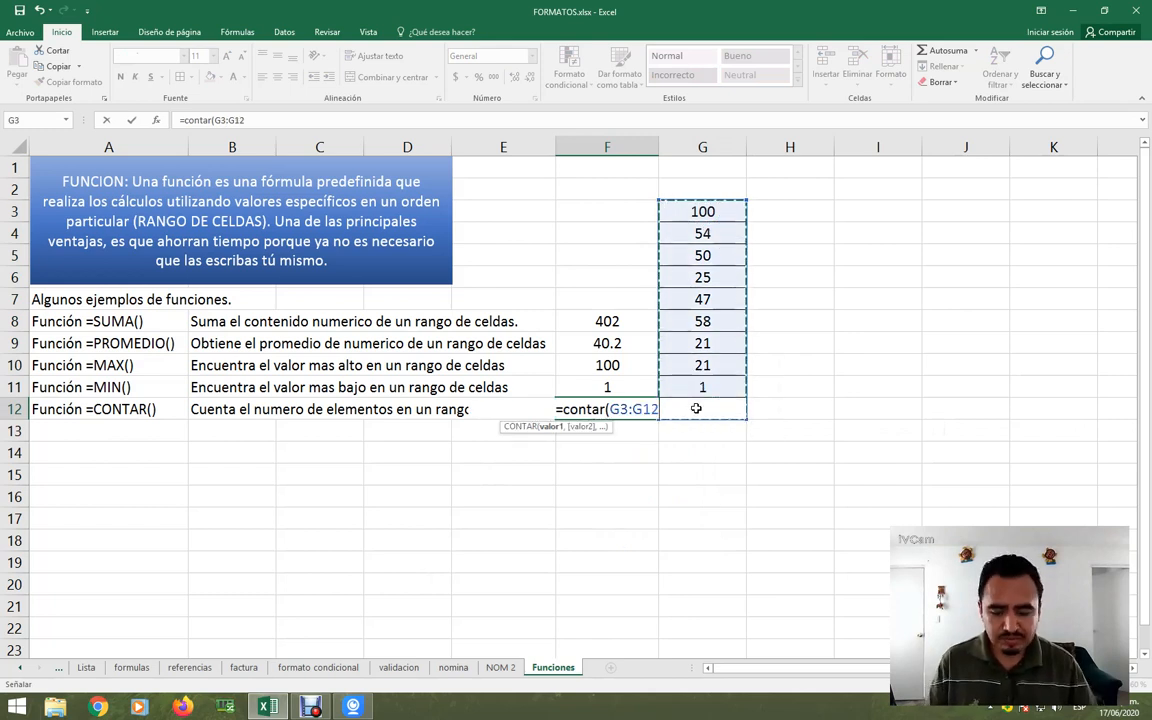
type(")")
key("Return")
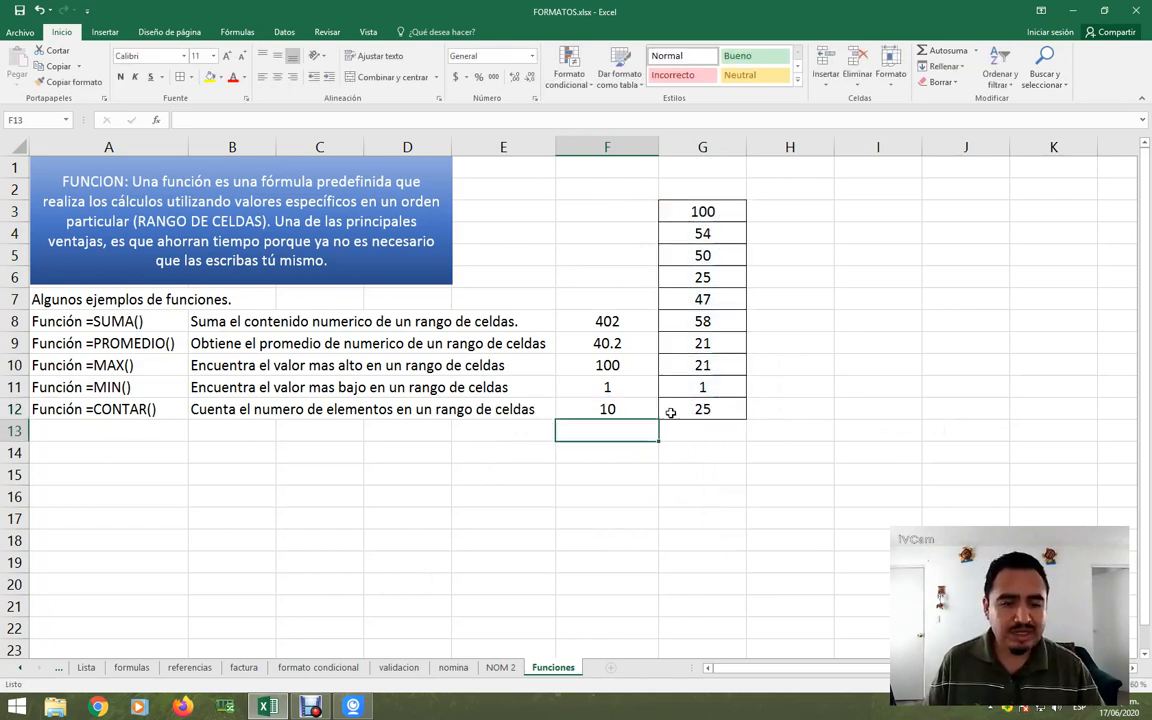
left_click(629, 413)
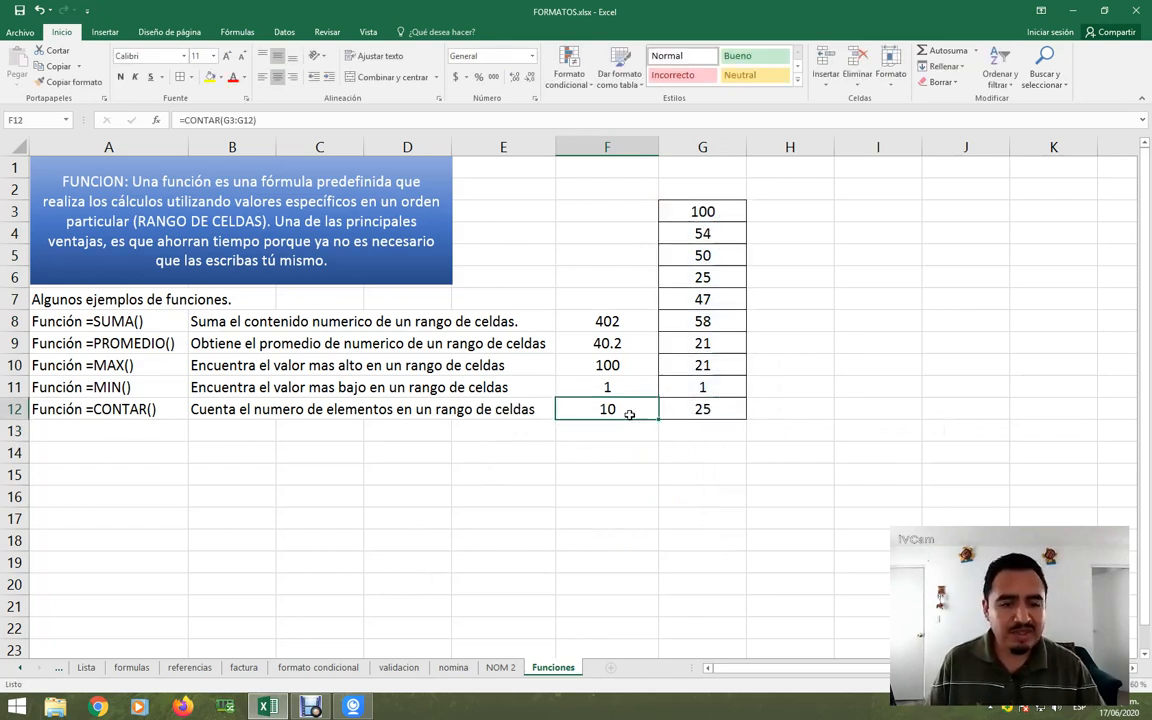
Clear the value in cell G5 and check the CONTAR result in F12 and the PROMEDIO result in F9
left_click(707, 256)
key("Delete")
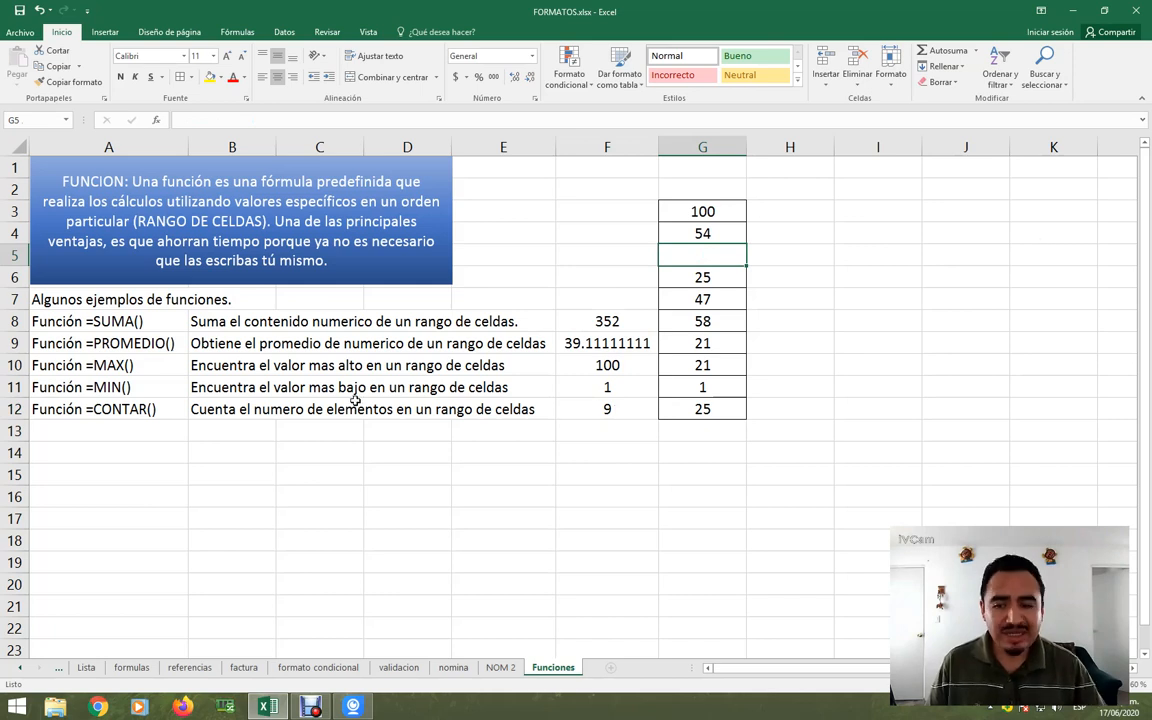
left_click(320, 409)
left_click(584, 412)
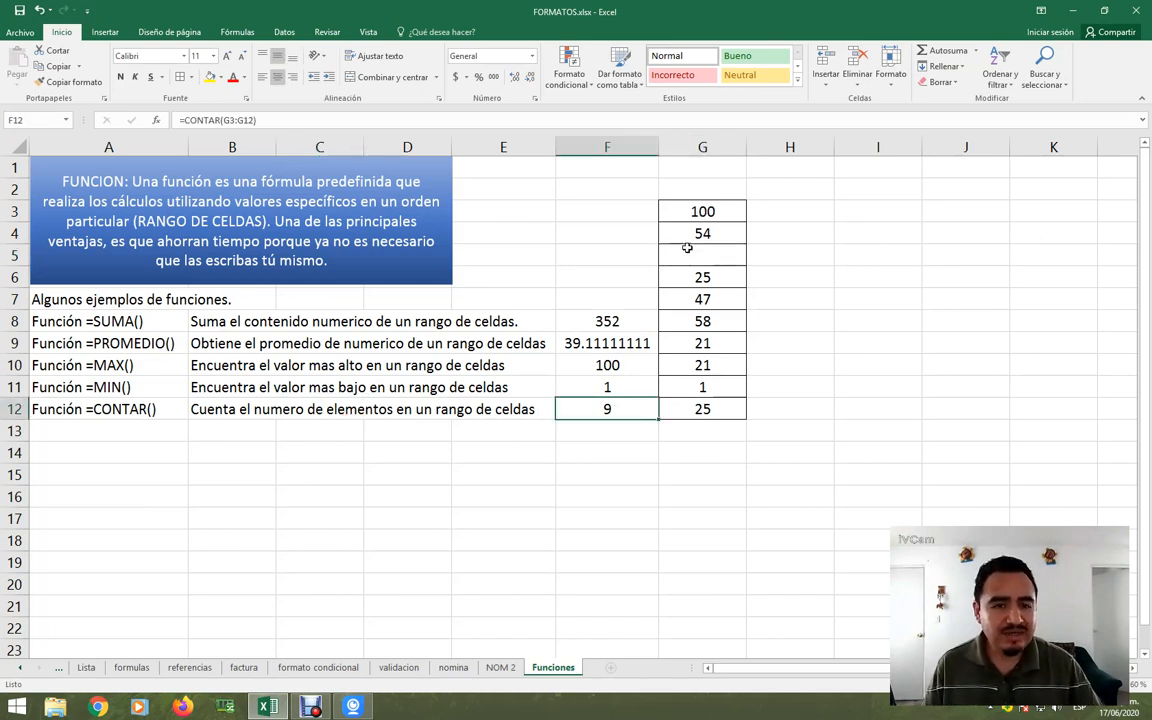
left_click(609, 343)
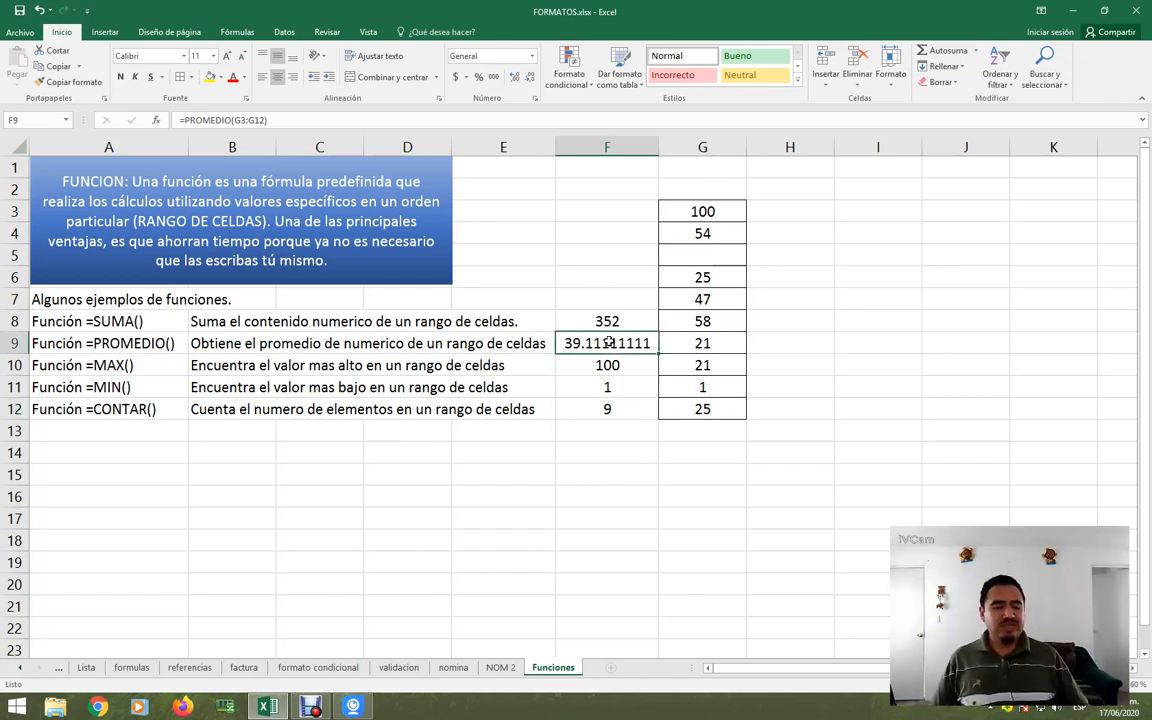
Set cell G3 to 50 and G5 to 10, and check the SUMA formula in F8
left_click(685, 216)
type("50")
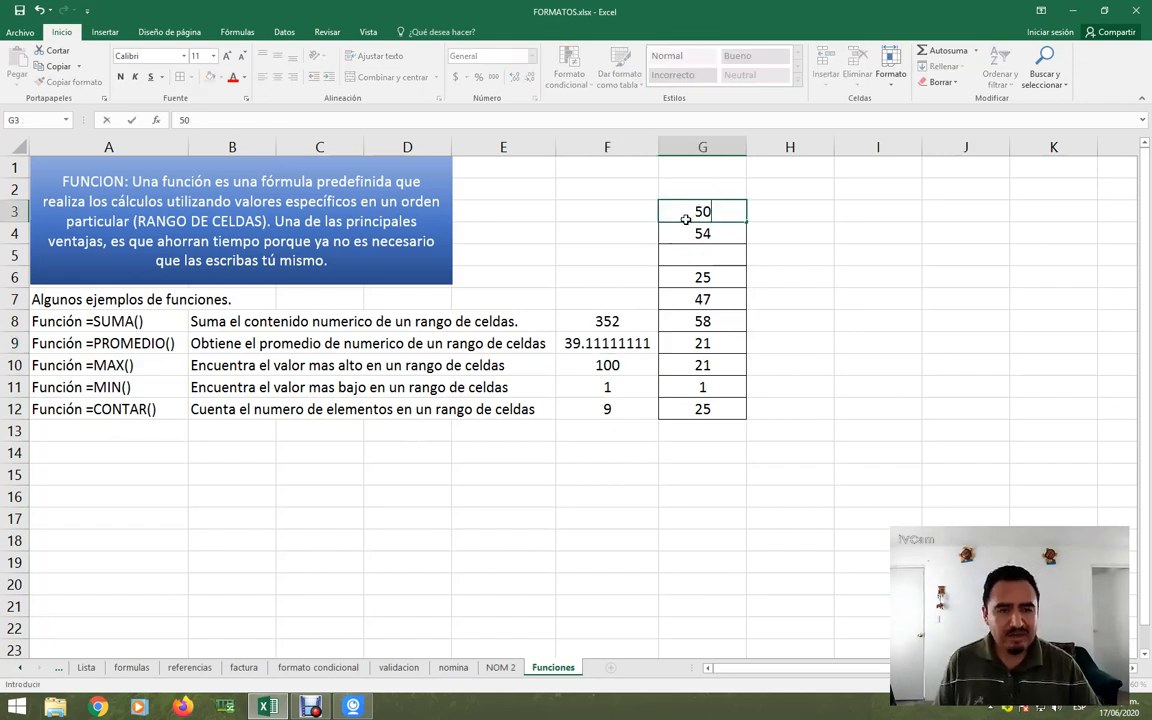
key("Return")
key("Return")
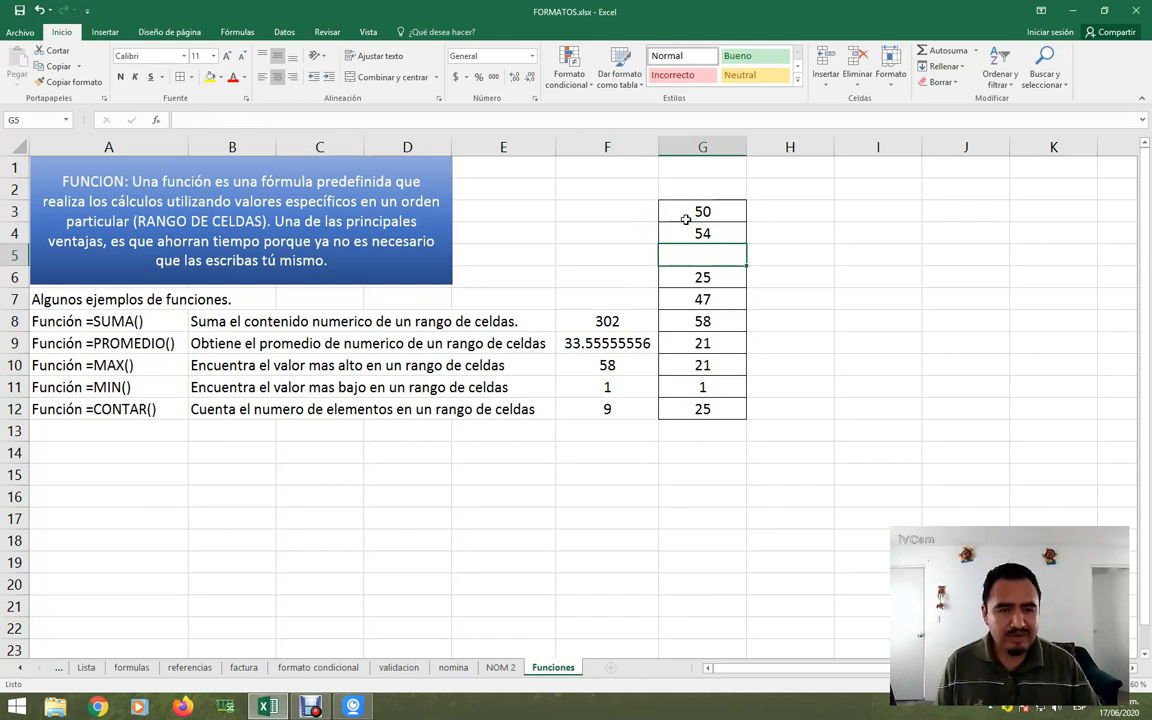
key("Return")
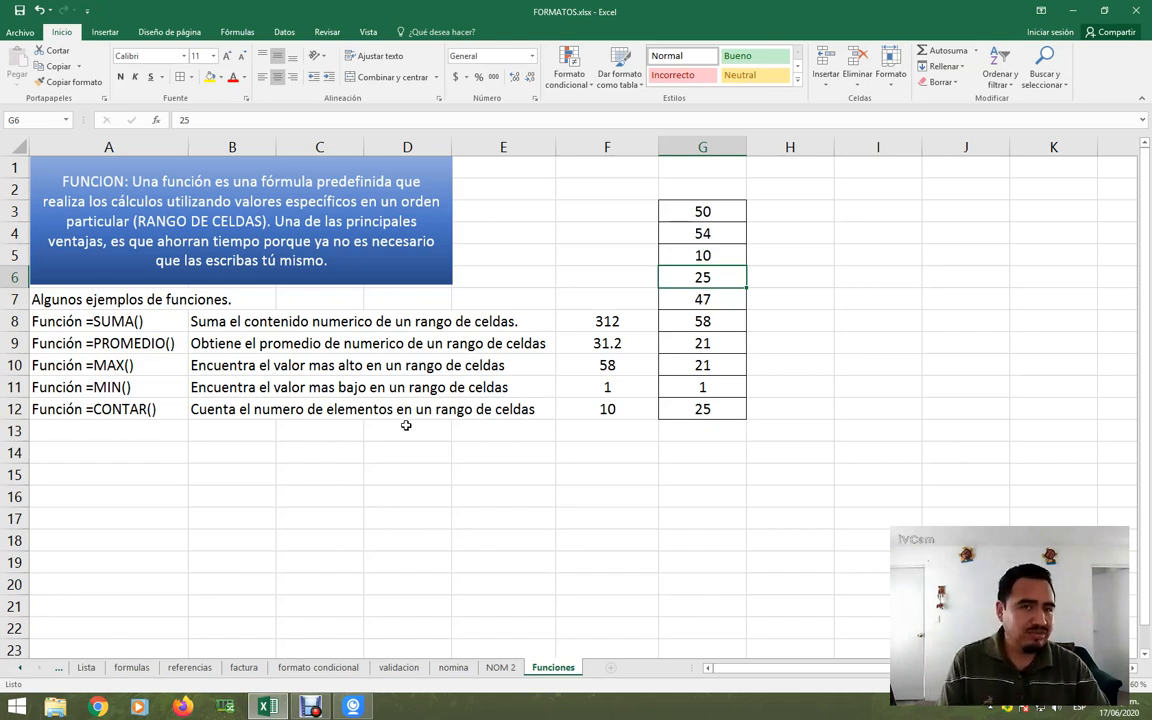
left_click(610, 320)
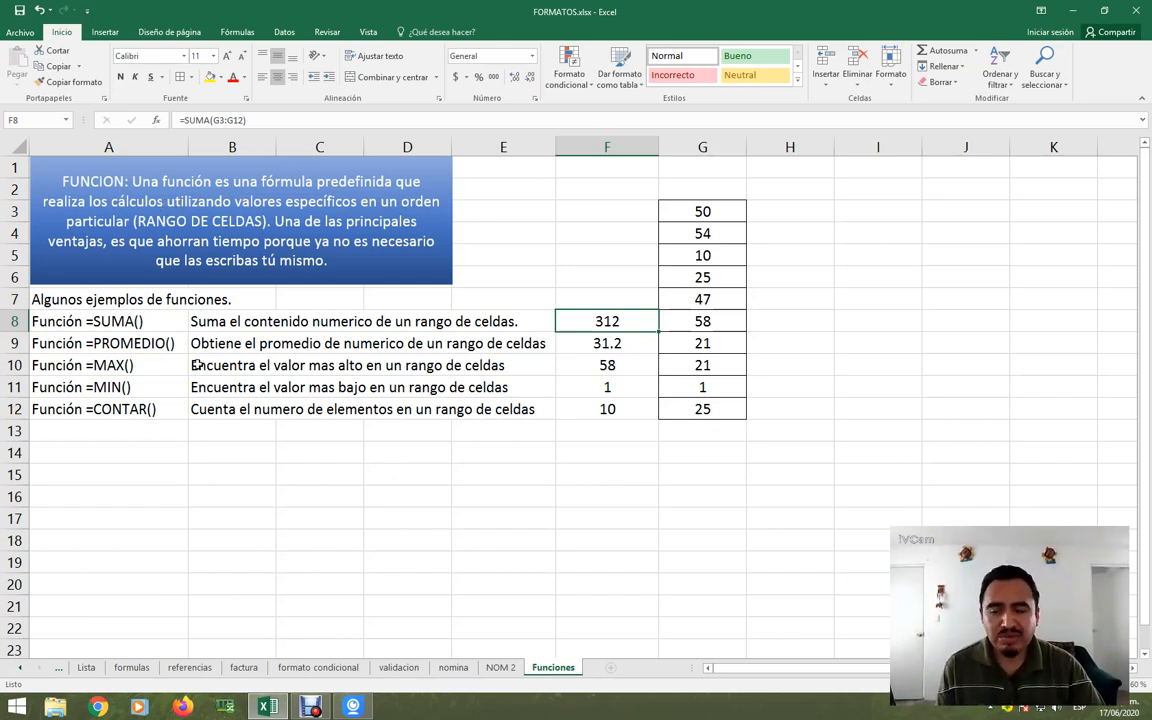
Inspect the formulas in cells F8 to F12 one after another to review the cell range each function uses
double_click(612, 319)
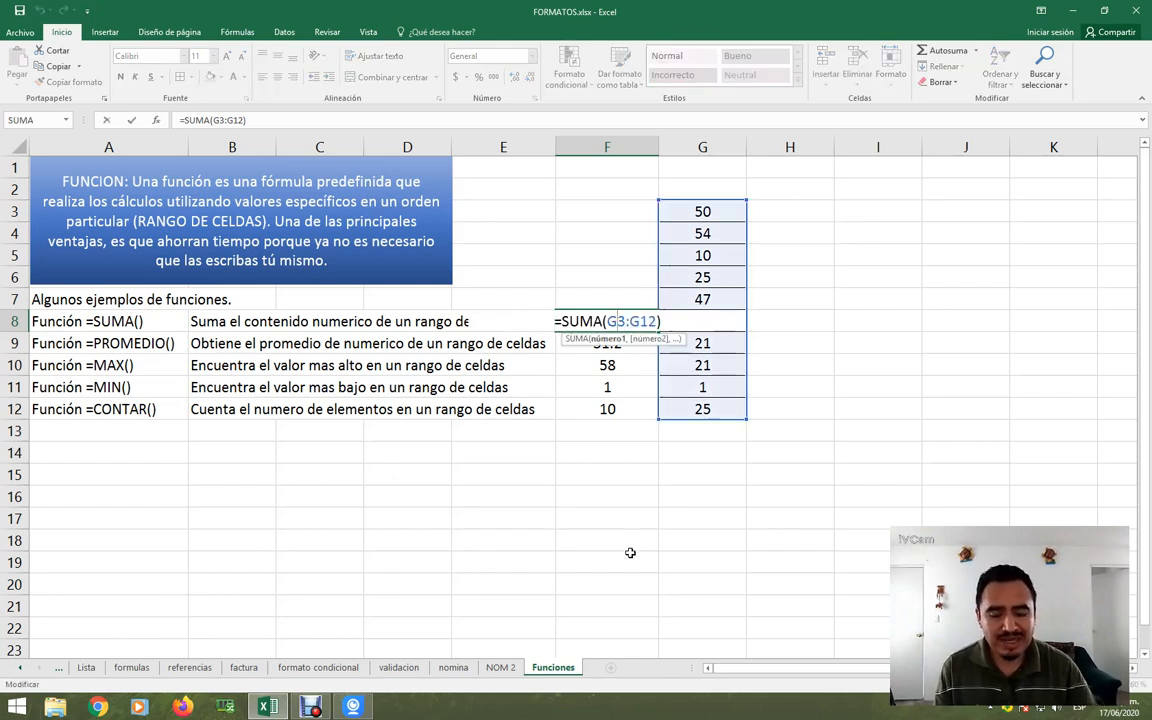
key("Return")
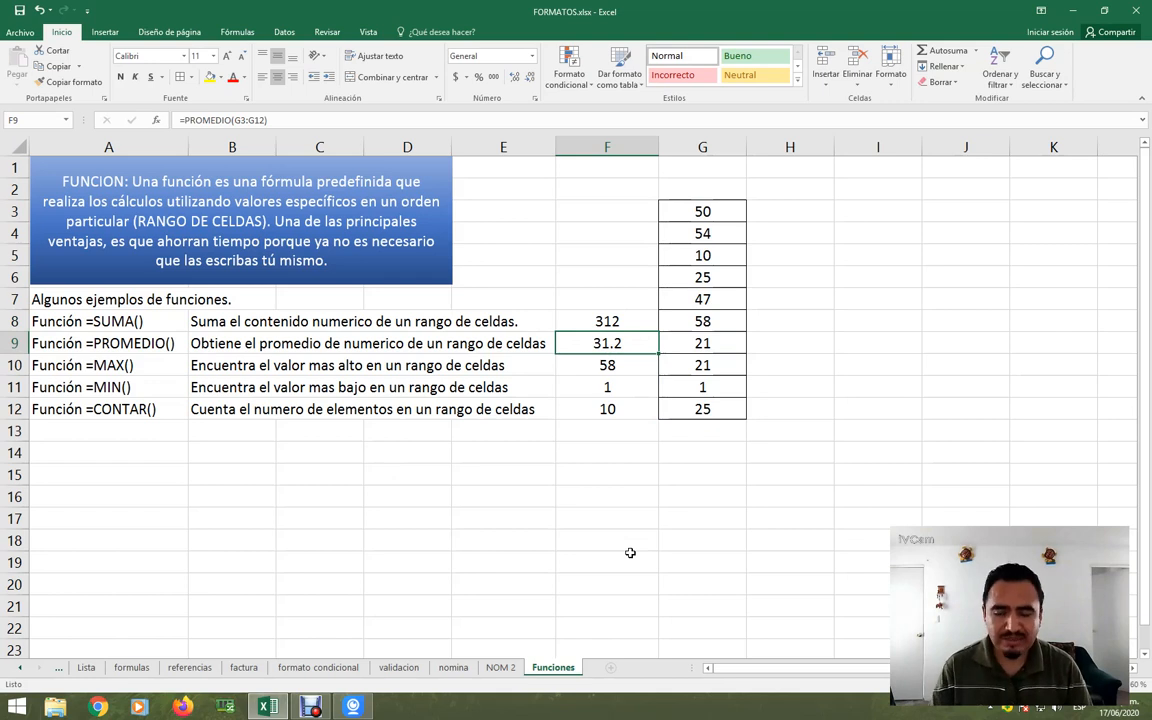
key("F2")
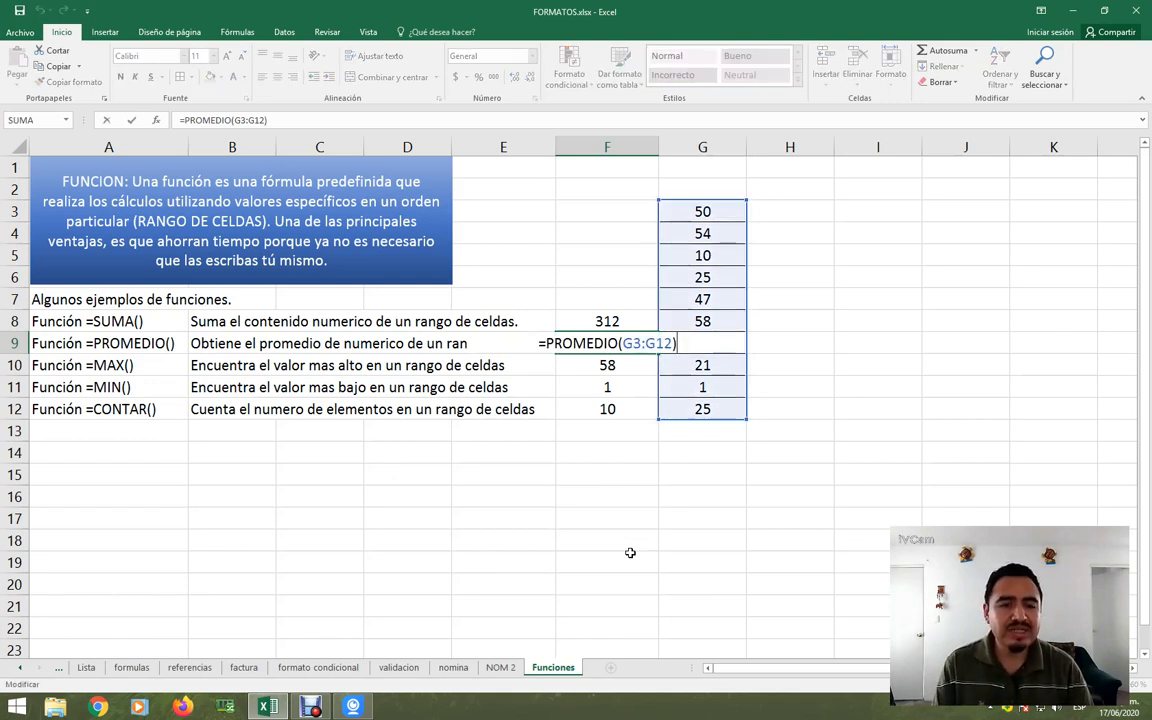
key("Return")
key("F2")
key("Return")
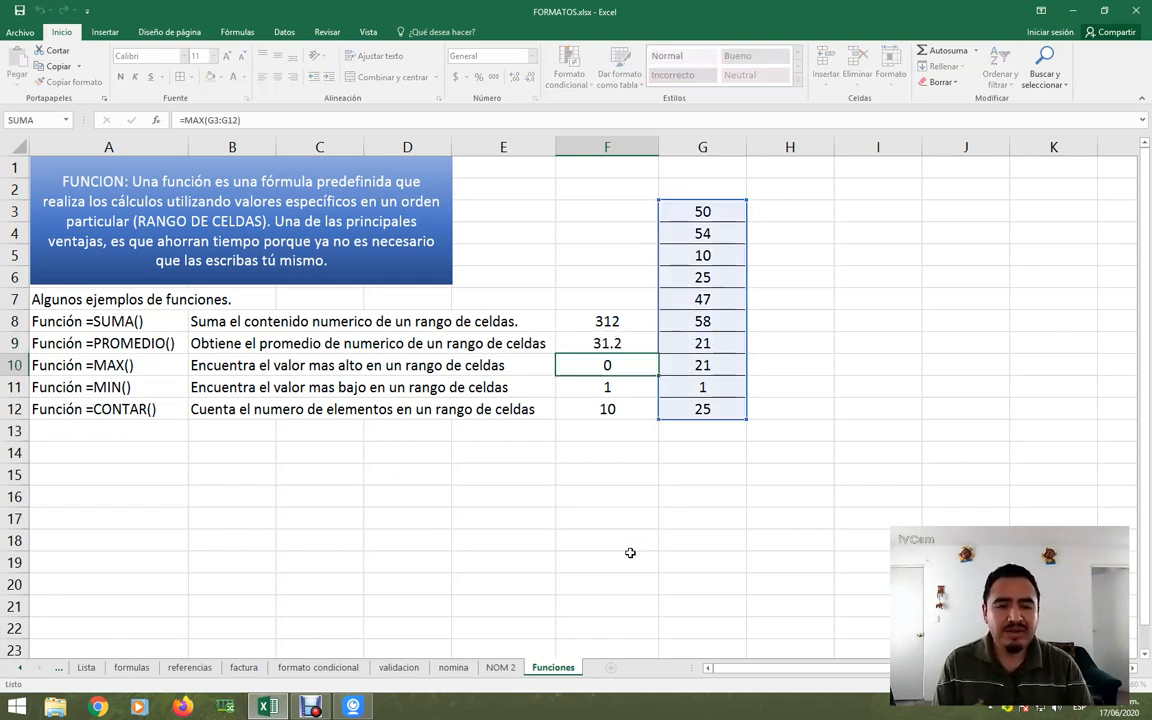
key("F2")
key("Return")
key("F2")
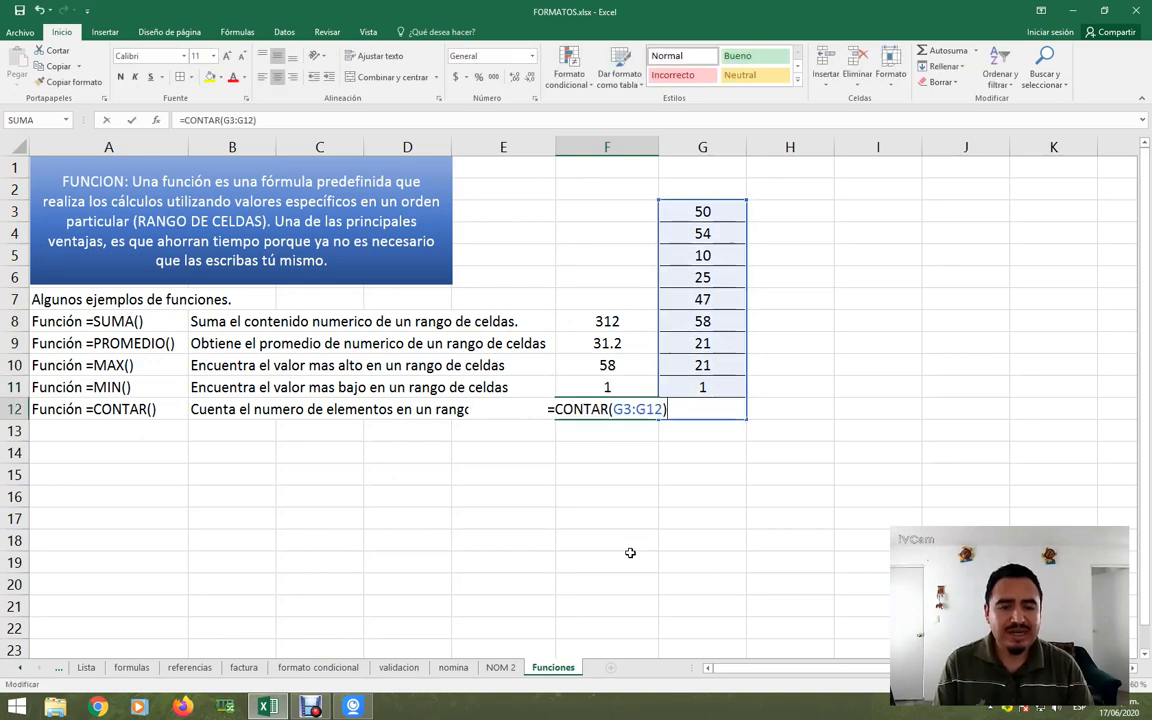
key("Return")
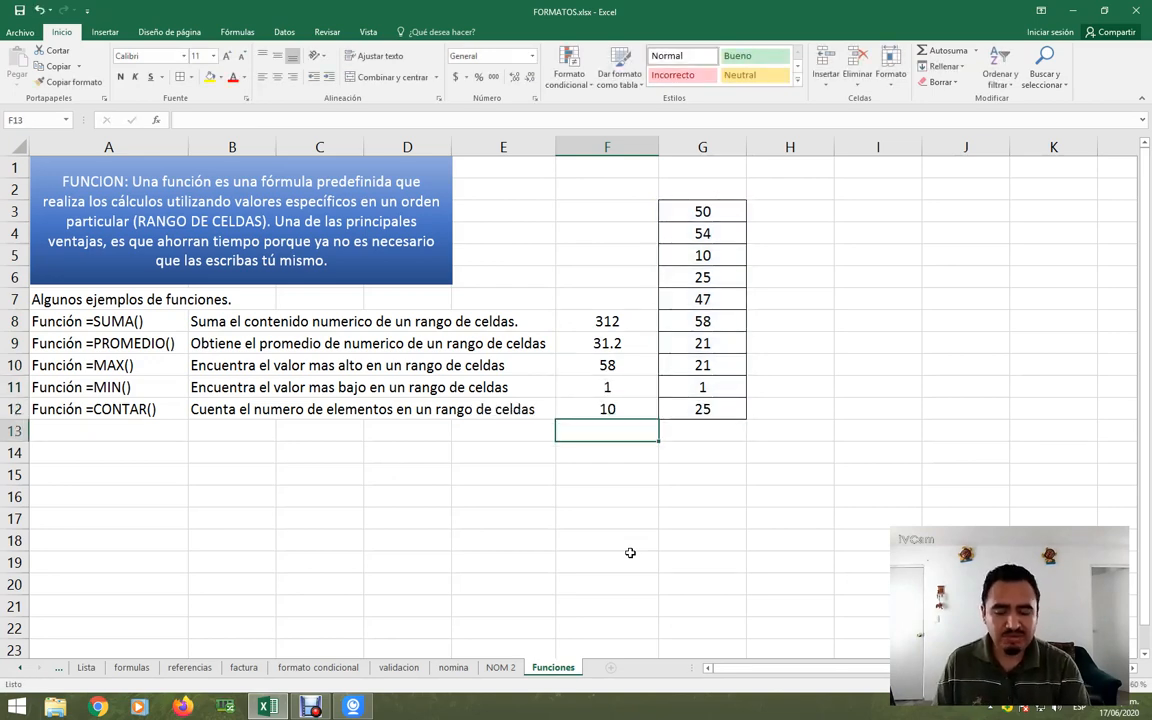